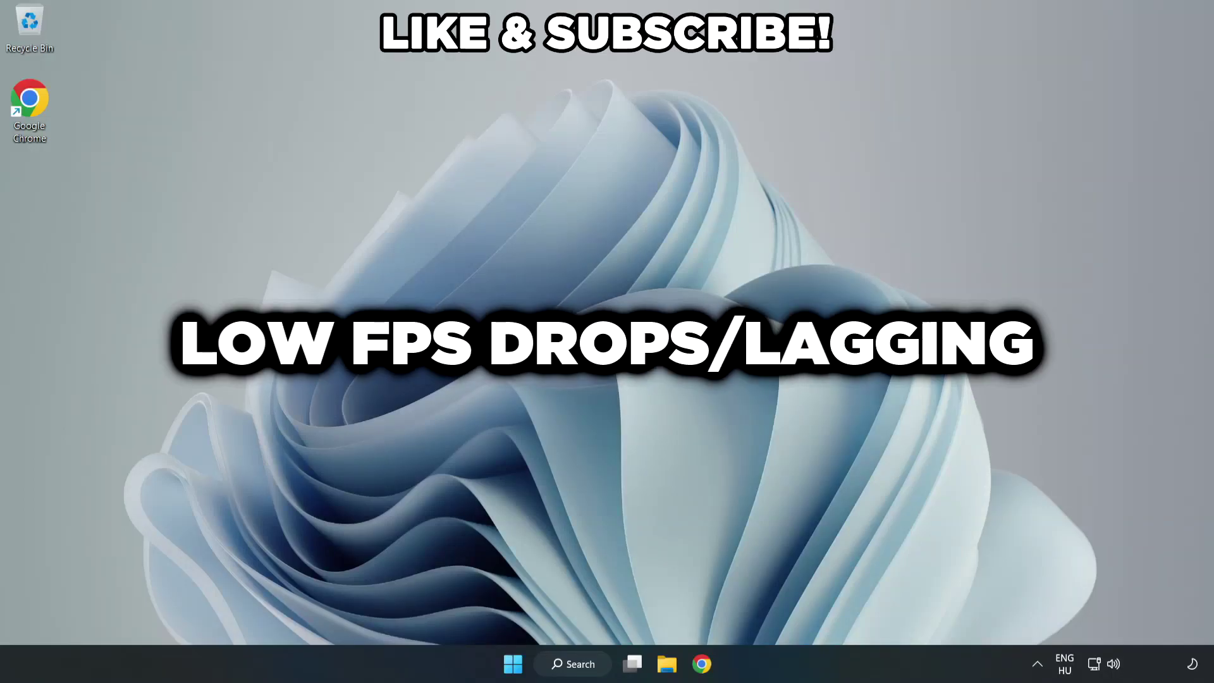
Search Windows for 'edit power plan'.
left_click(581, 671)
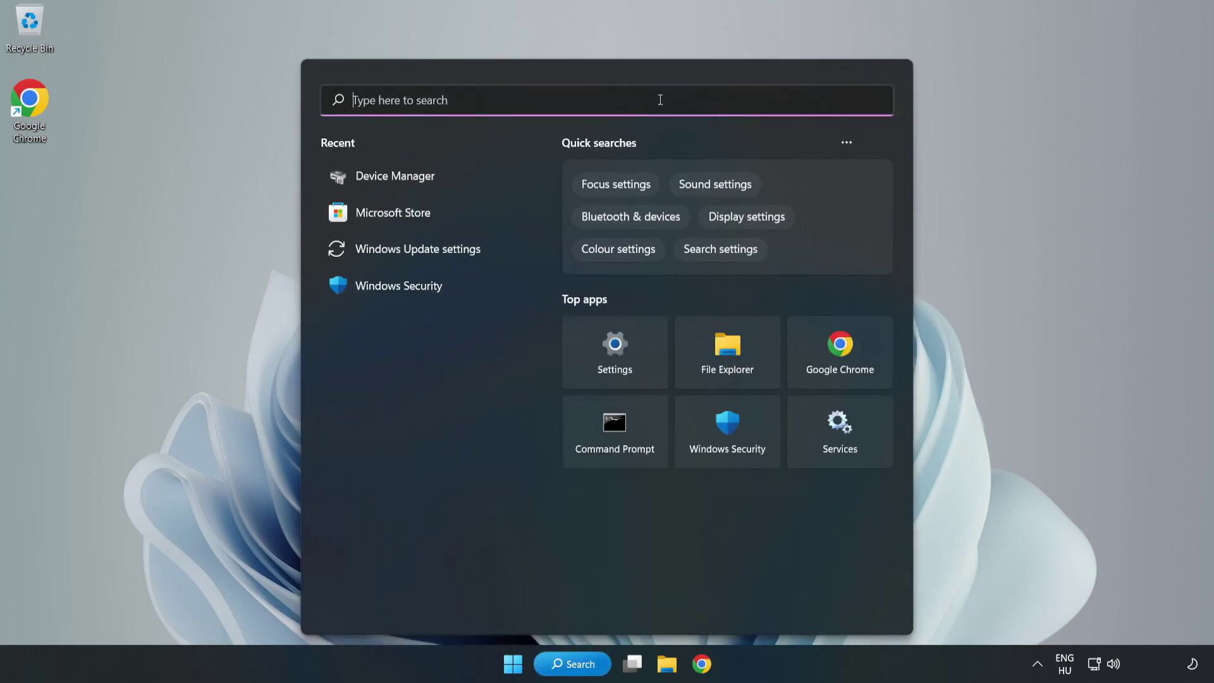
type("edit ")
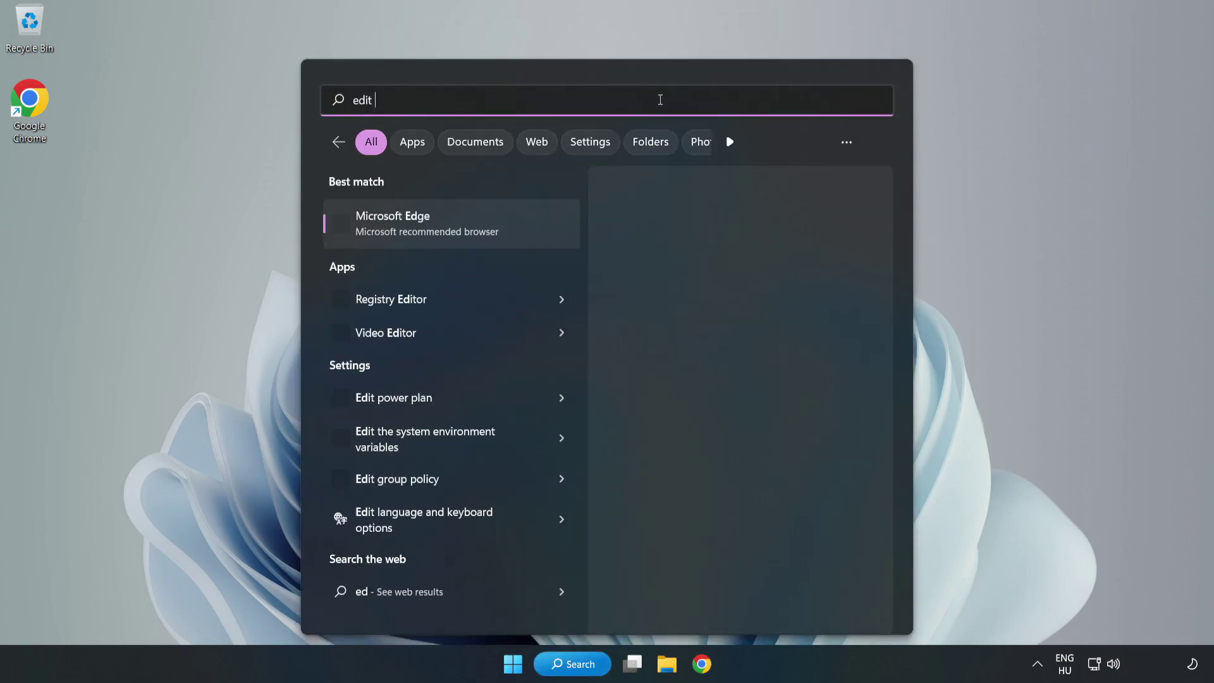
type("power pla")
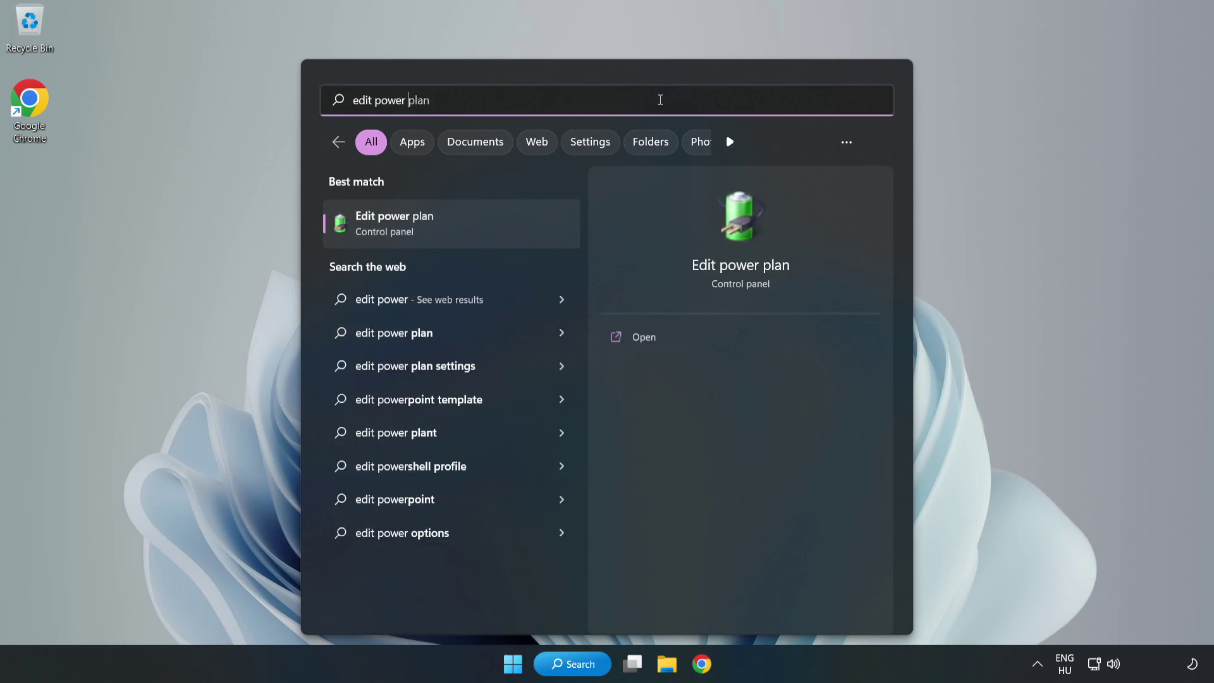
type("n")
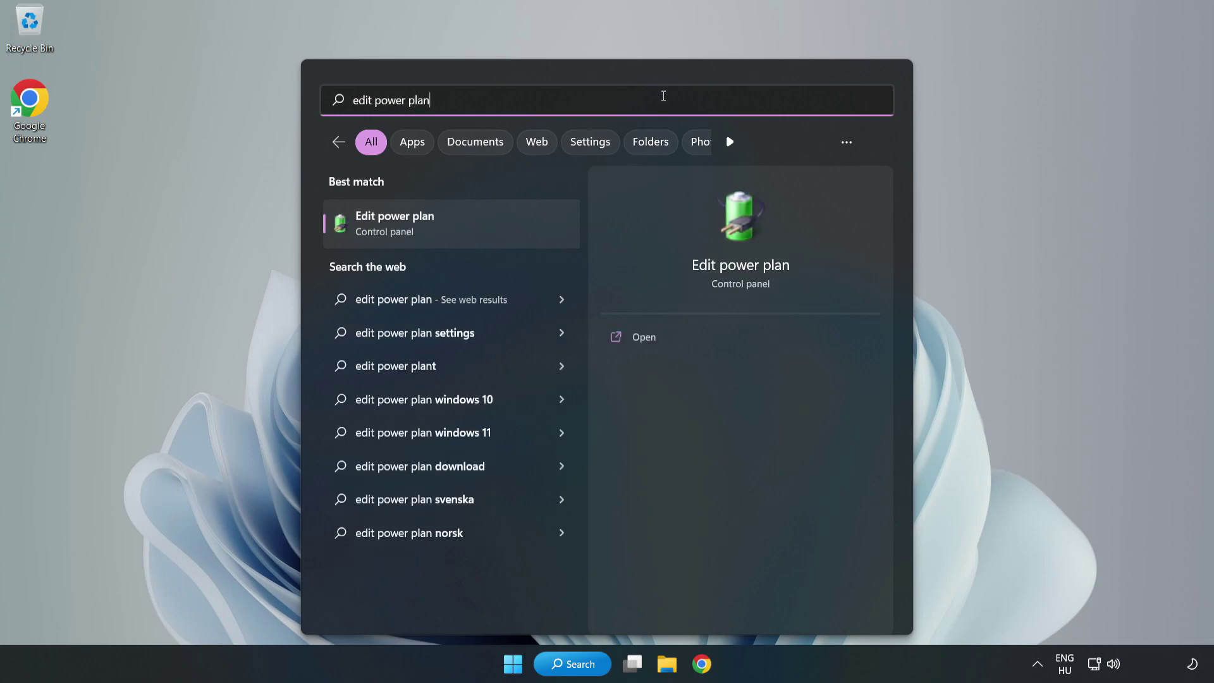
Make High performance the active power plan in Power Options, then close the window.
left_click(460, 229)
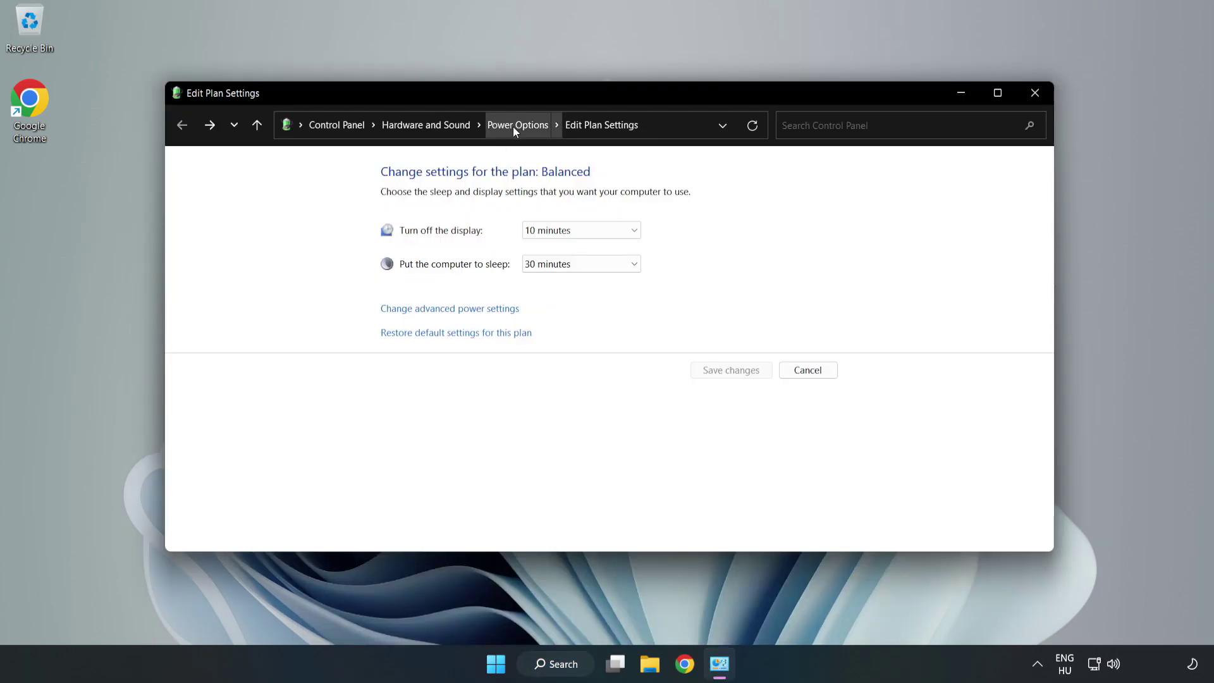
left_click(513, 126)
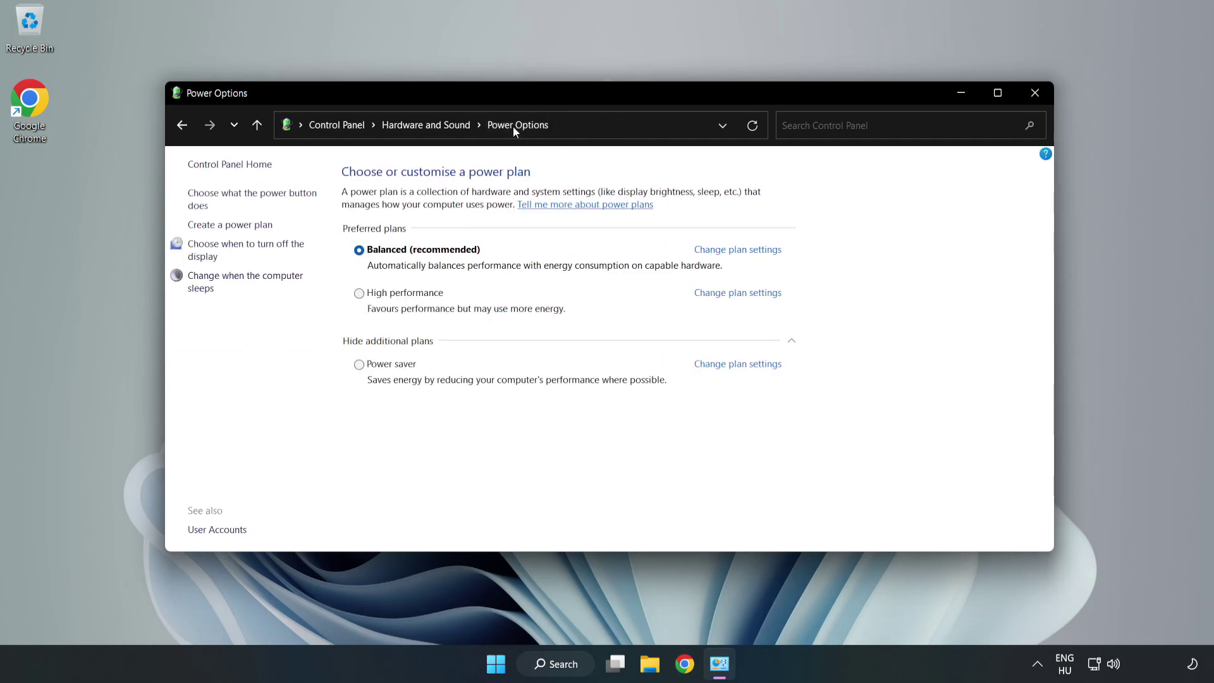
left_click(399, 297)
left_click(1030, 97)
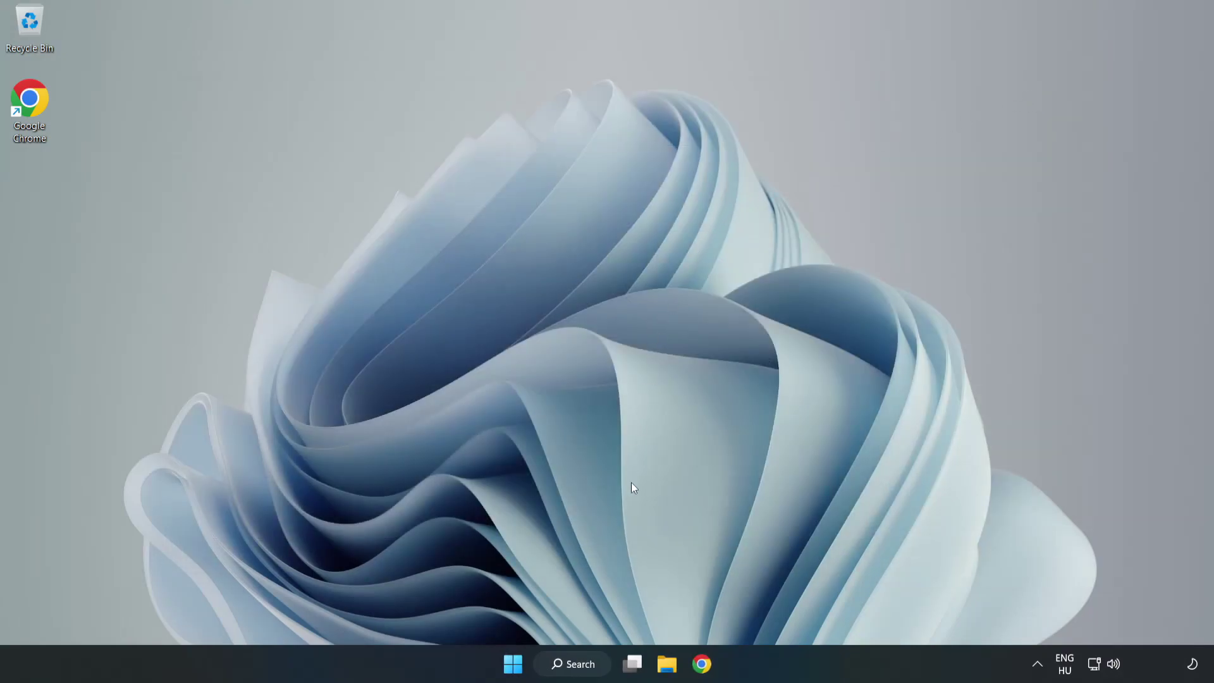
Open Device Manager from search and move its window toward the screen centre.
left_click(590, 666)
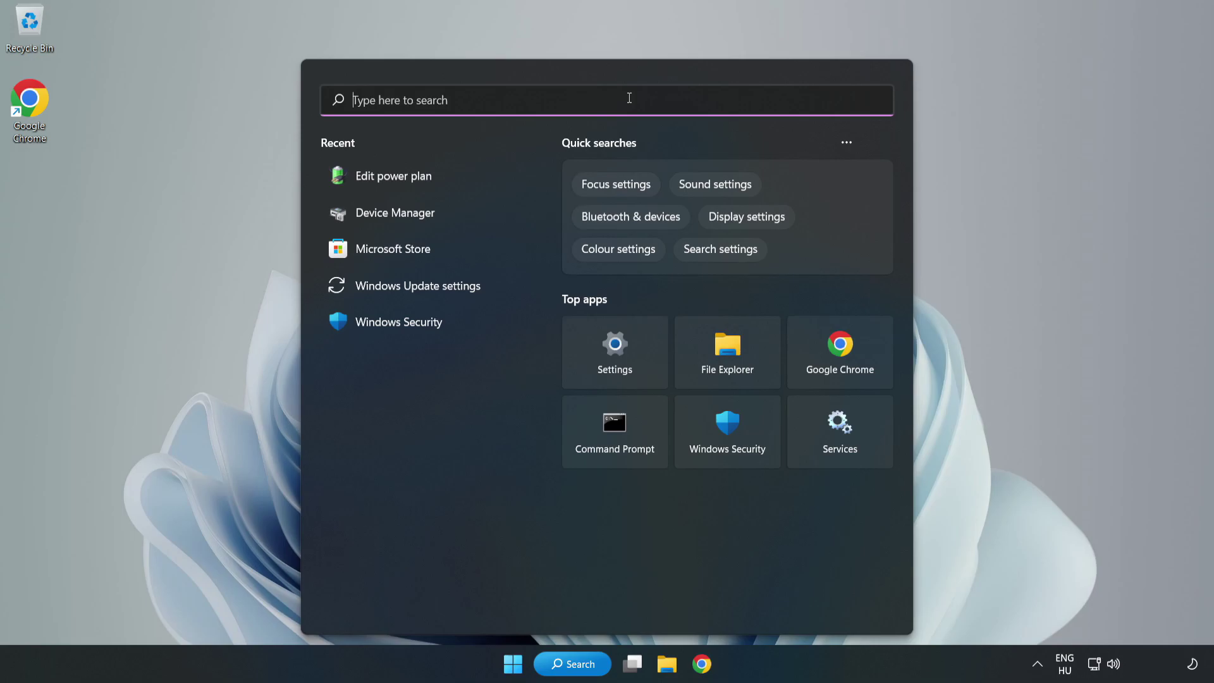
type("device mana")
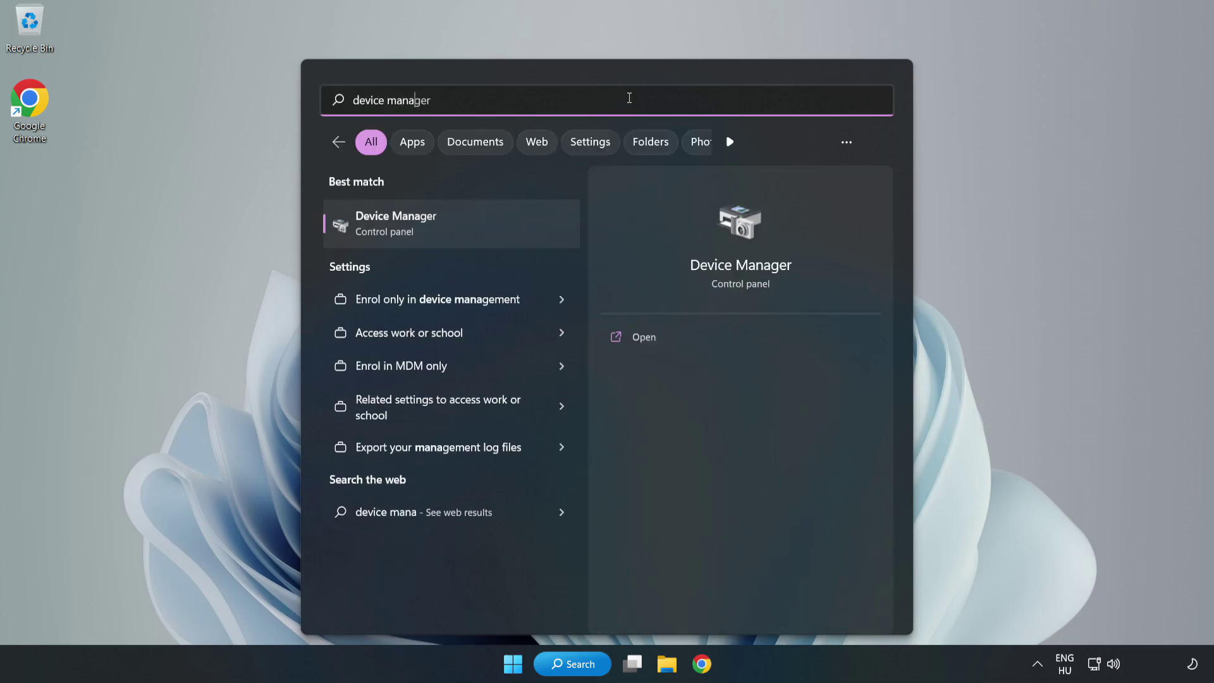
type("ger")
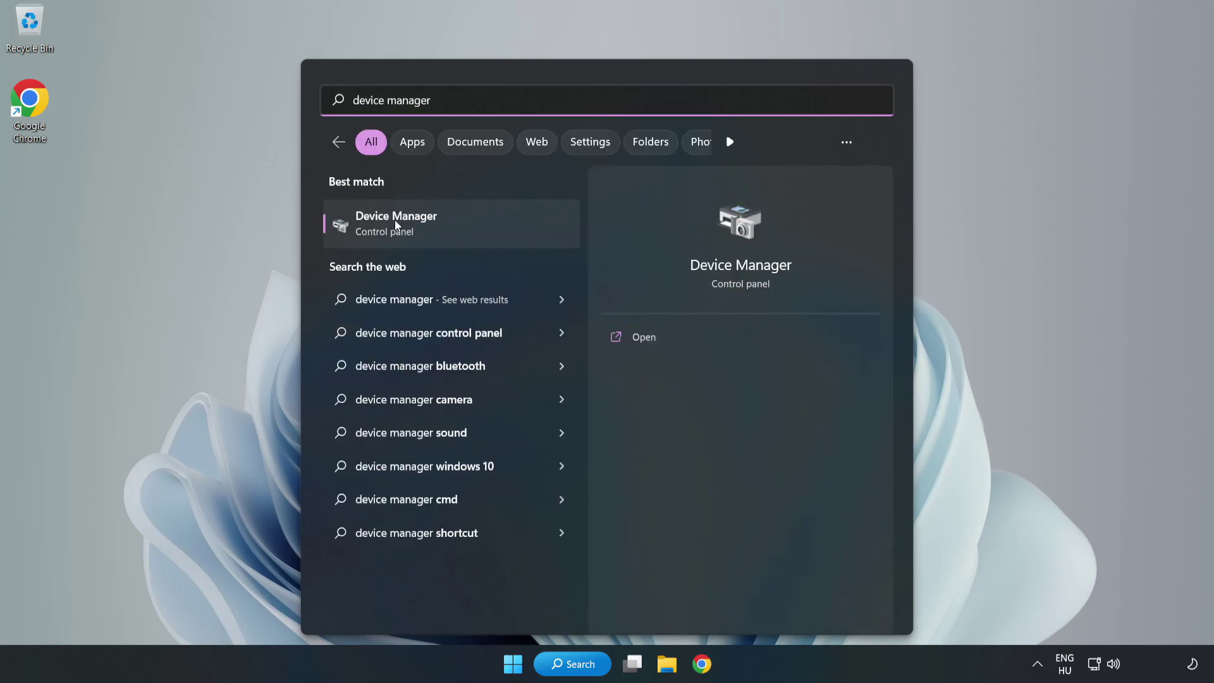
left_click(442, 226)
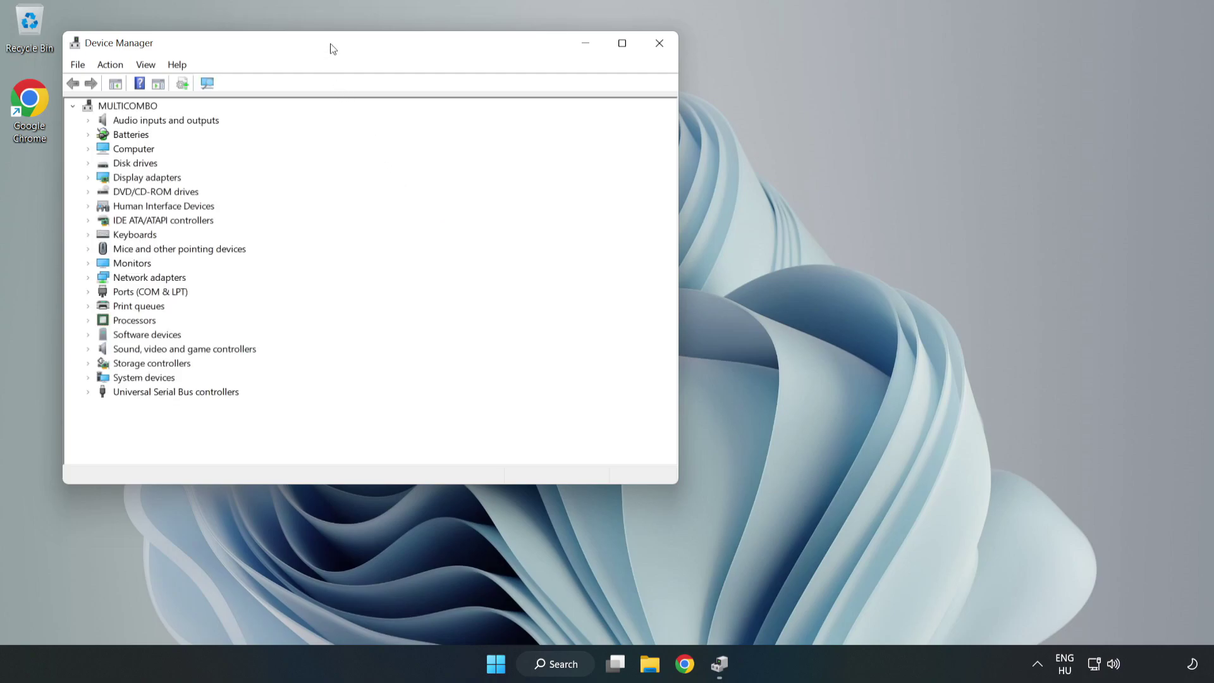
left_click_drag(331, 46, 559, 122)
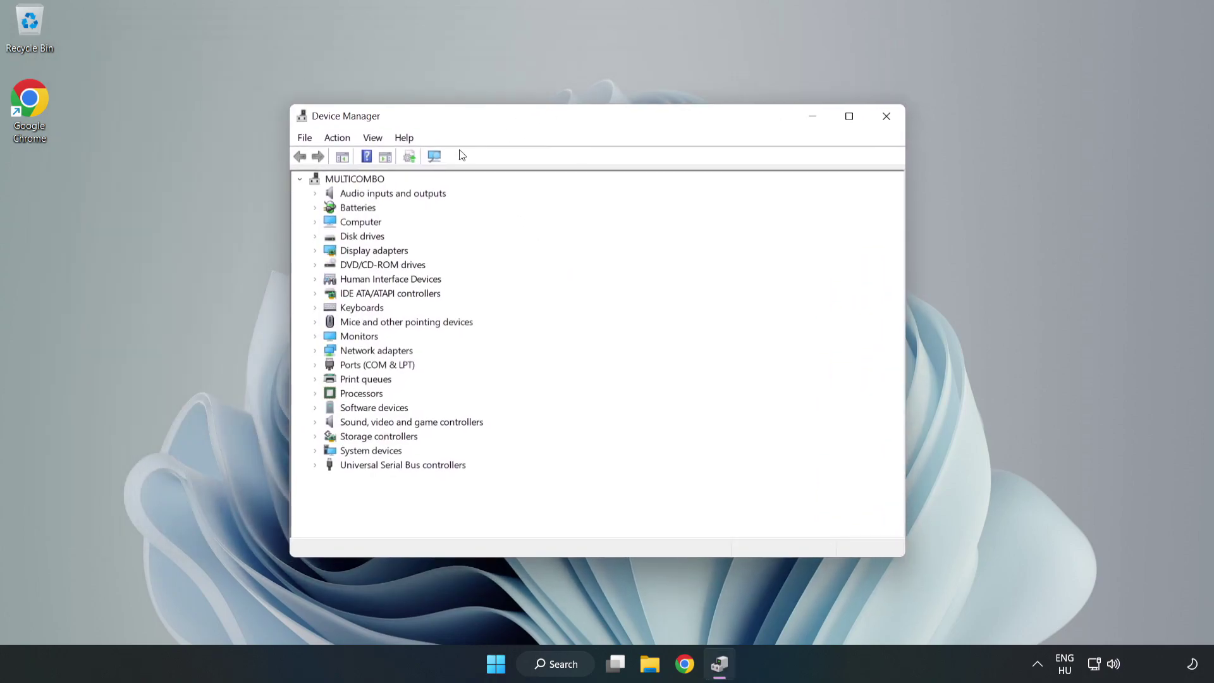
Expand Display adapters and select the VMware SVGA 3D adapter.
left_click(380, 251)
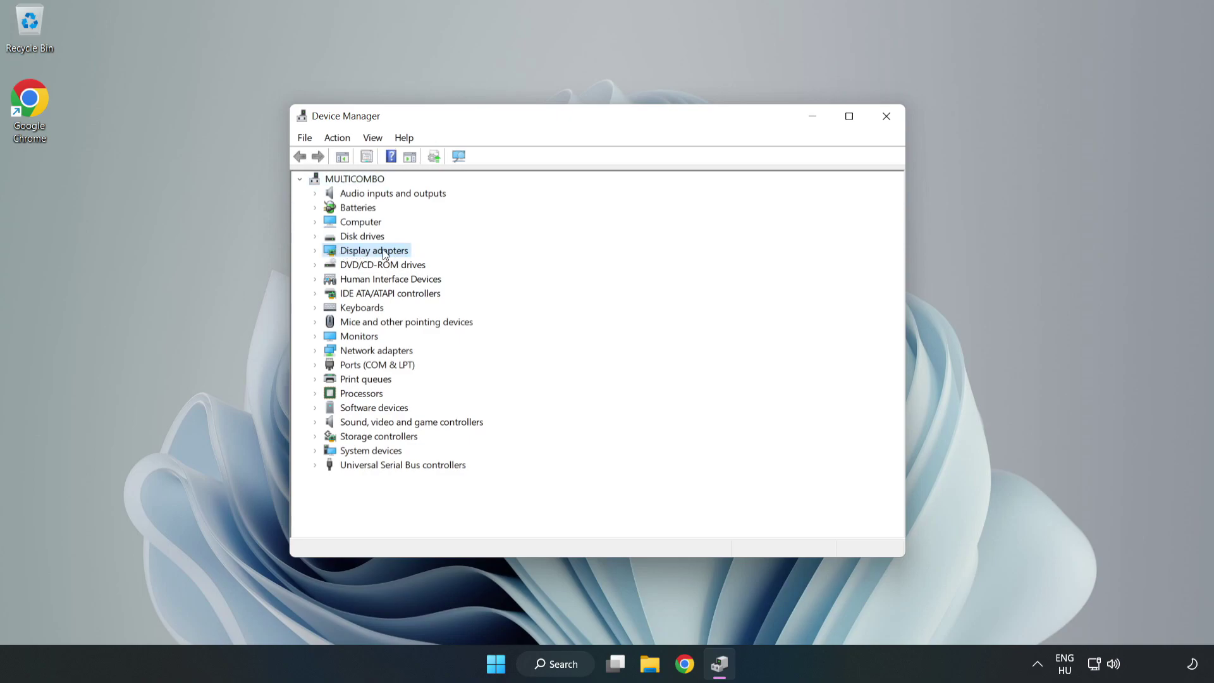
left_click(316, 252)
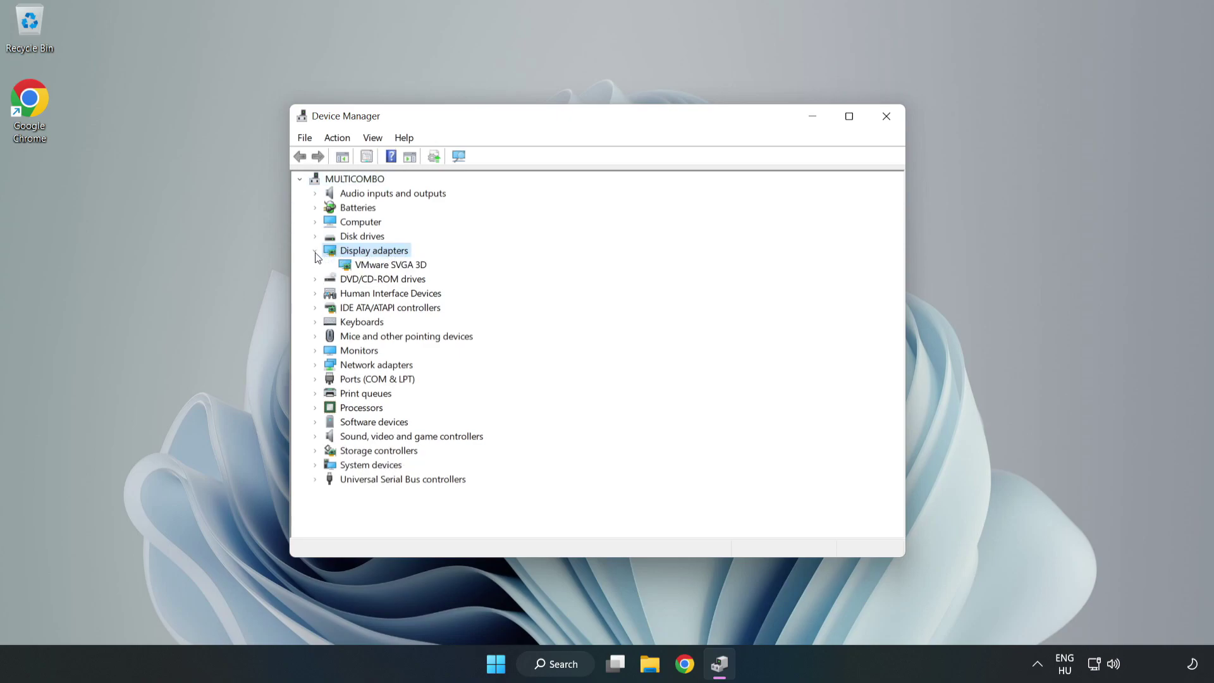
left_click(358, 266)
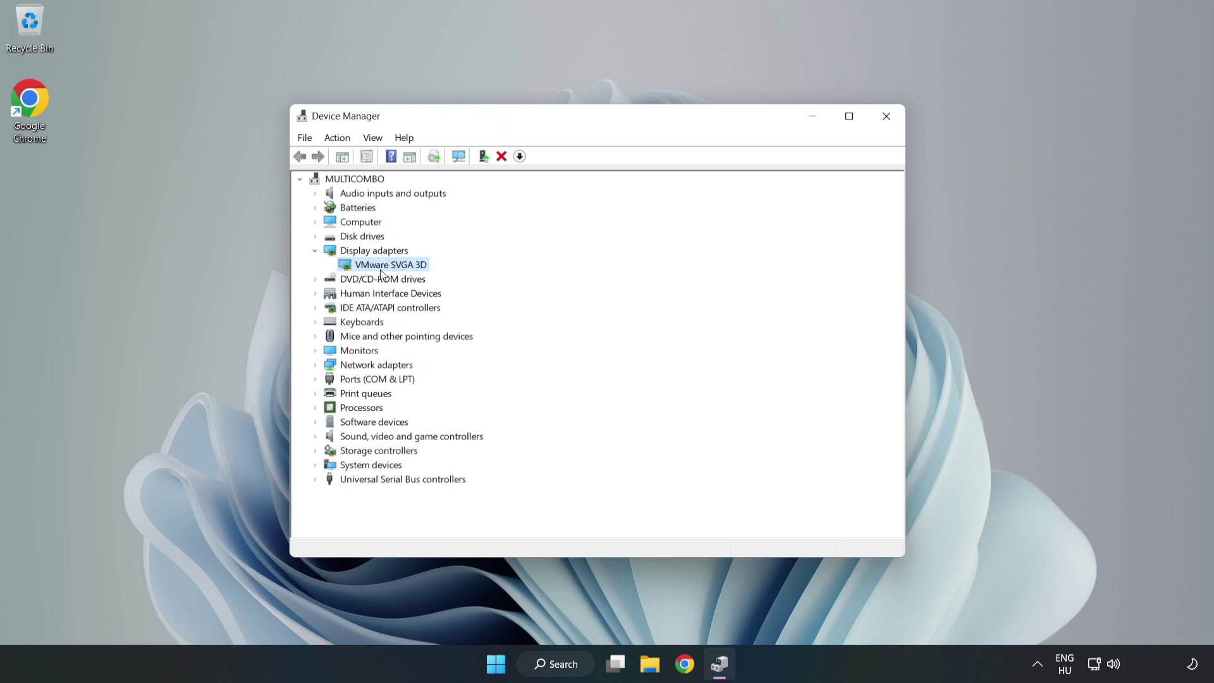
Search automatically for a newer VMware SVGA 3D driver, confirm it's current, and close Device Manager.
right_click(387, 270)
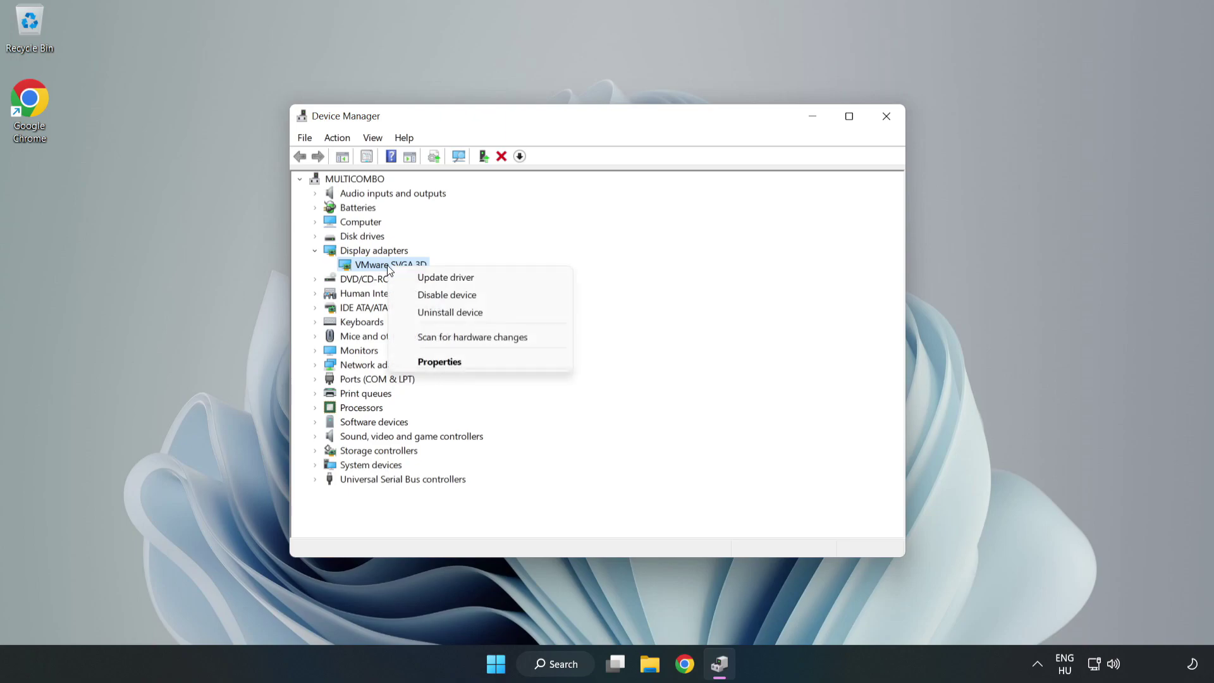
left_click(459, 281)
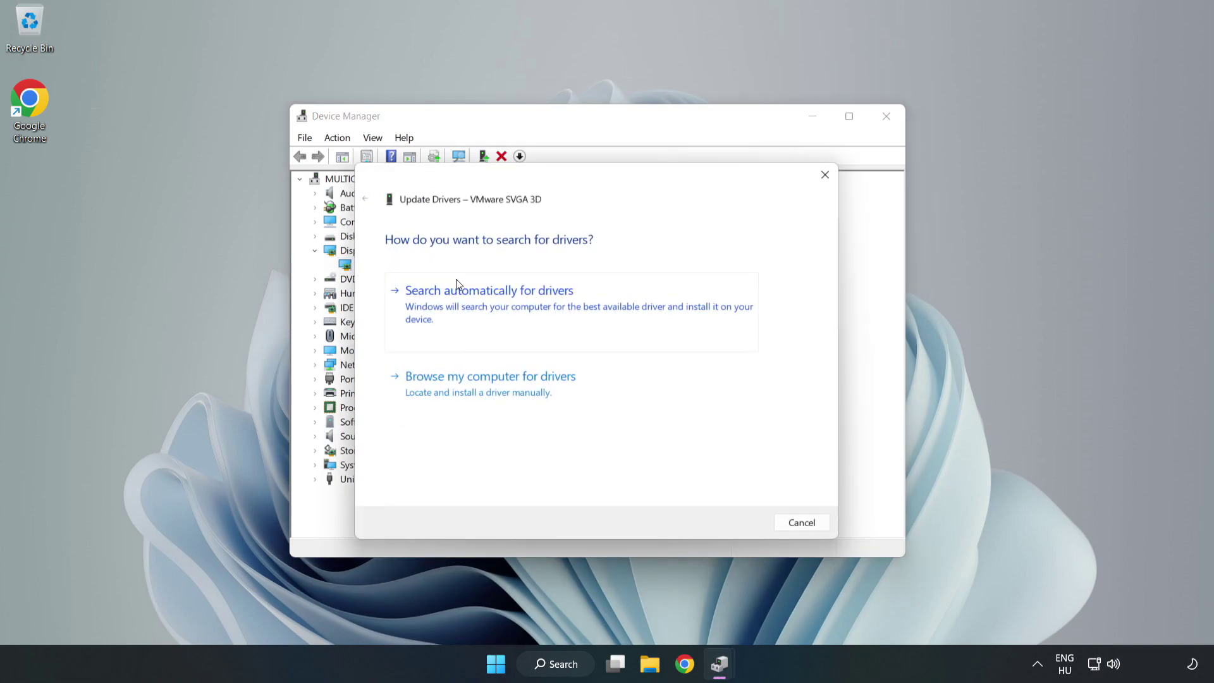
left_click_drag(497, 185, 506, 162)
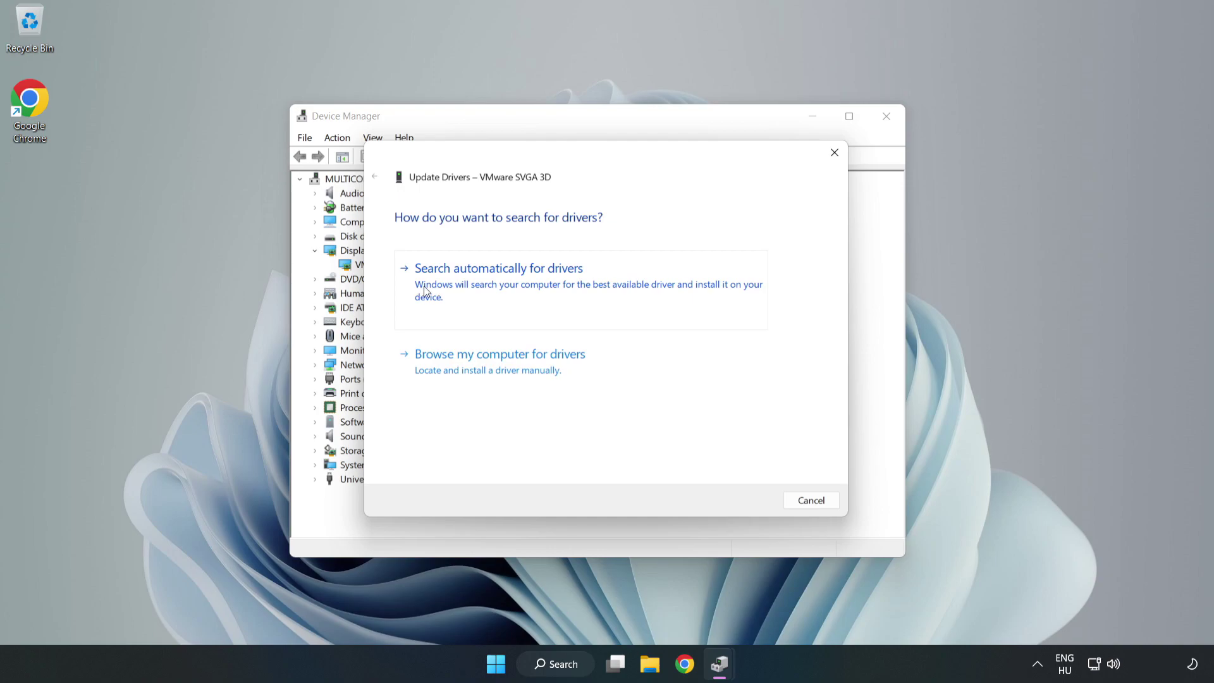
left_click(500, 286)
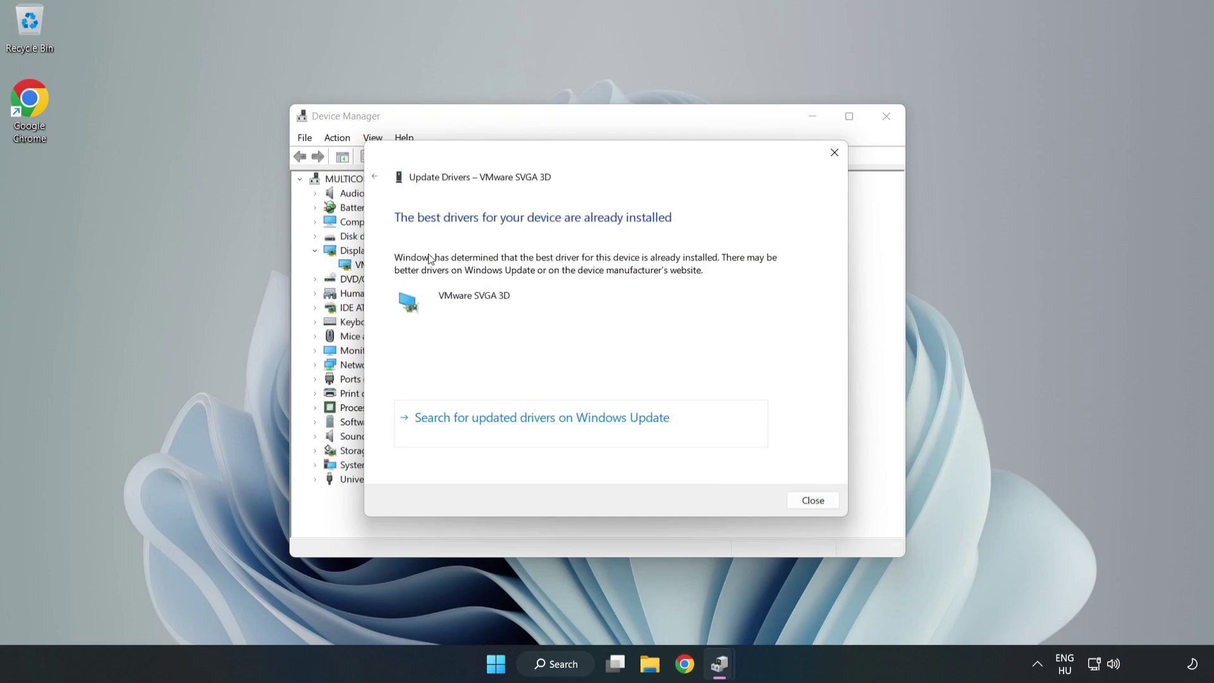
left_click(820, 504)
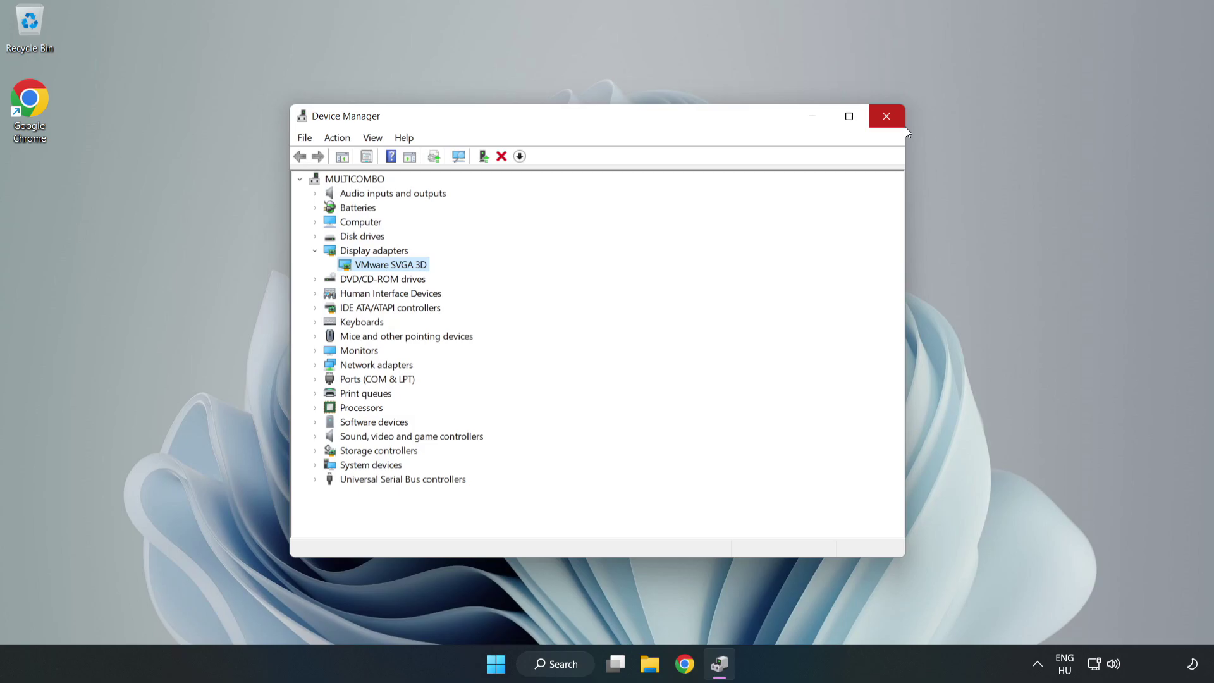
left_click(887, 117)
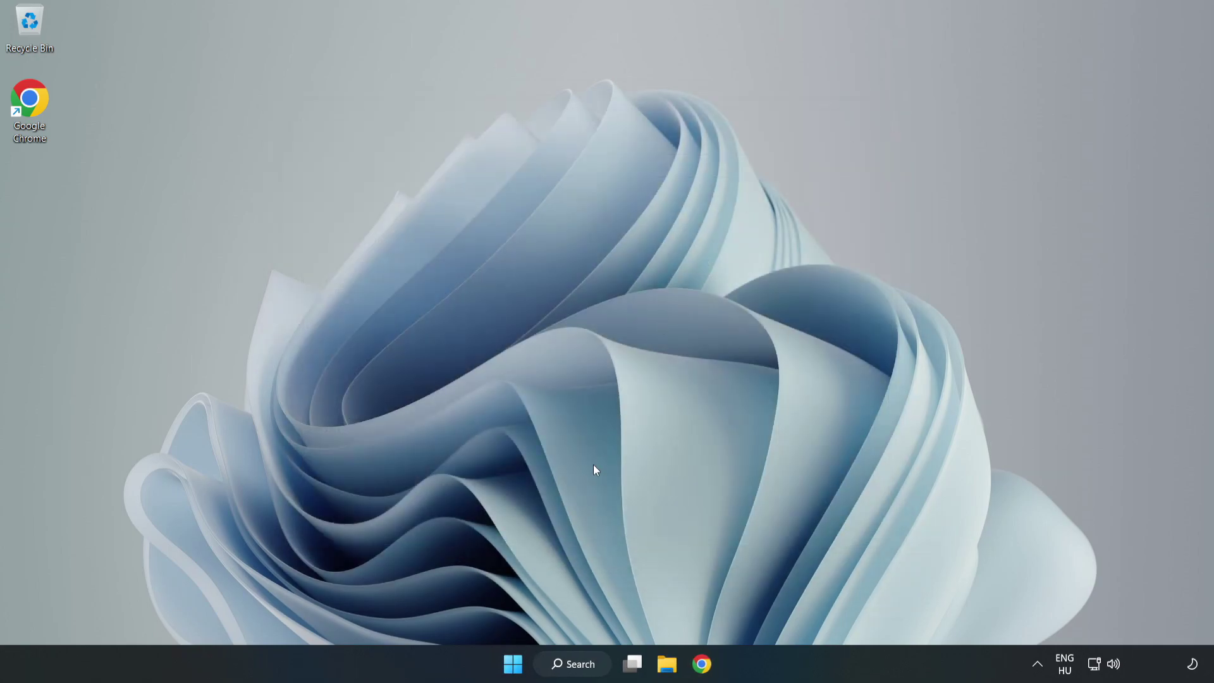
Open the Game Mode settings page by searching 'game mode'.
left_click(588, 668)
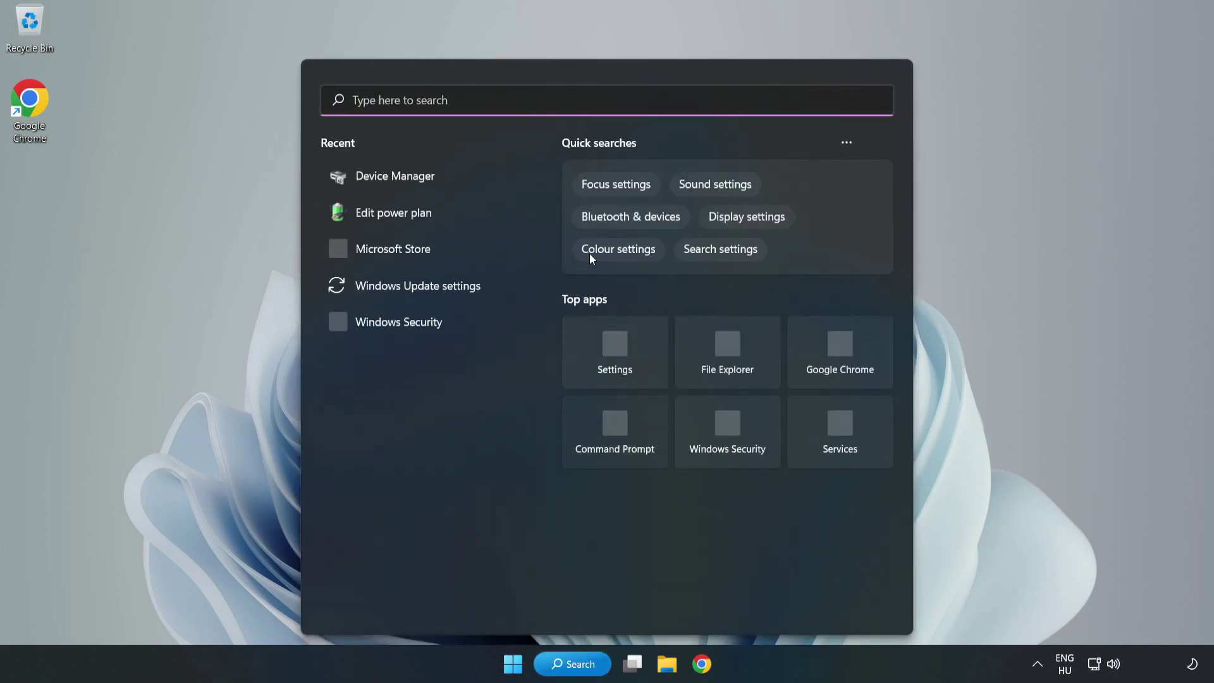
type("g")
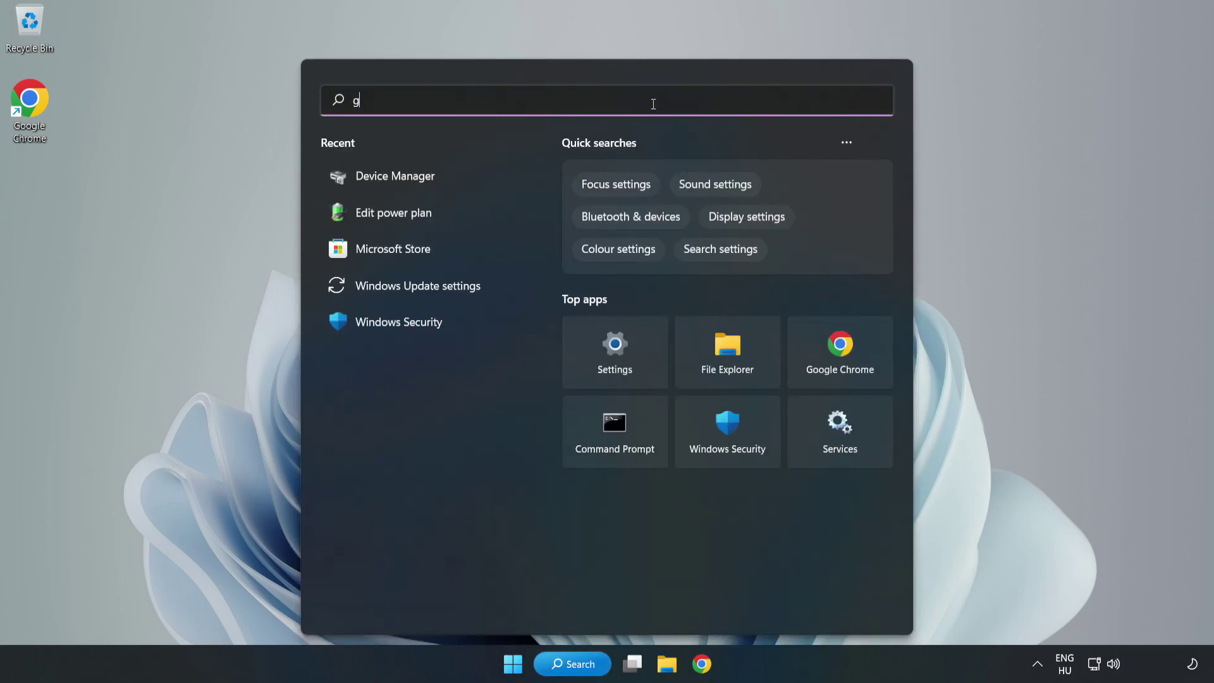
type("ame mode")
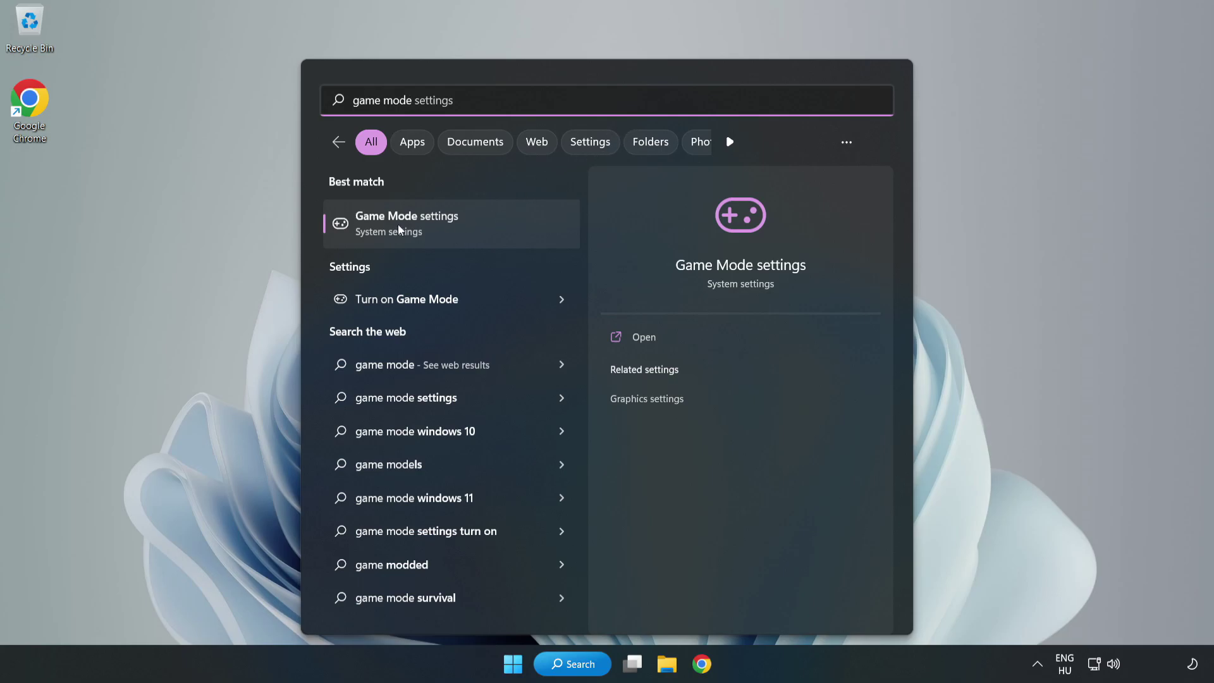
left_click(435, 229)
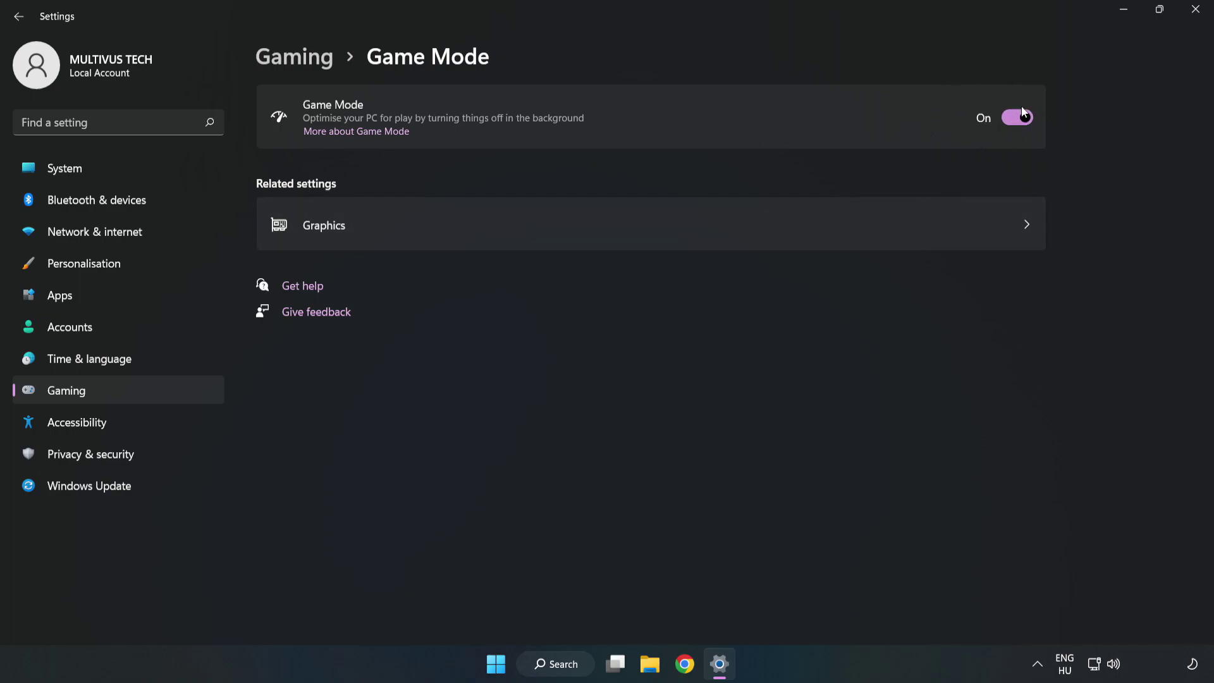
Turn off opening Xbox Game Bar with the controller button, then close Settings.
left_click(310, 66)
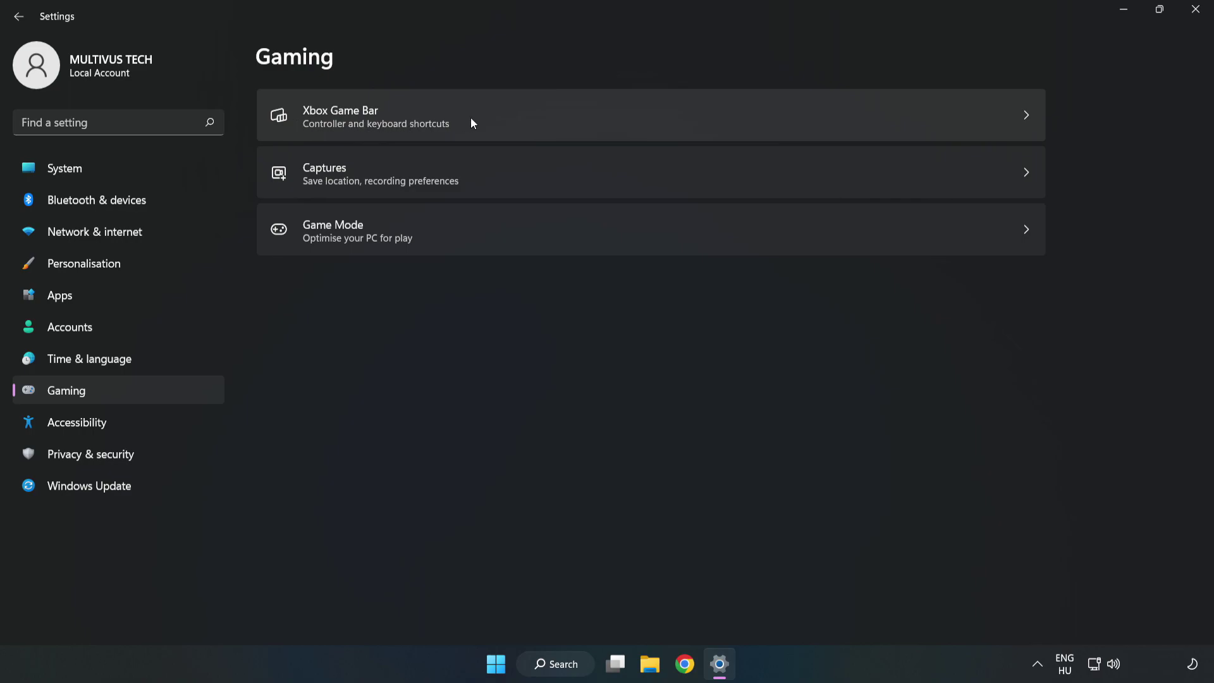
left_click(515, 116)
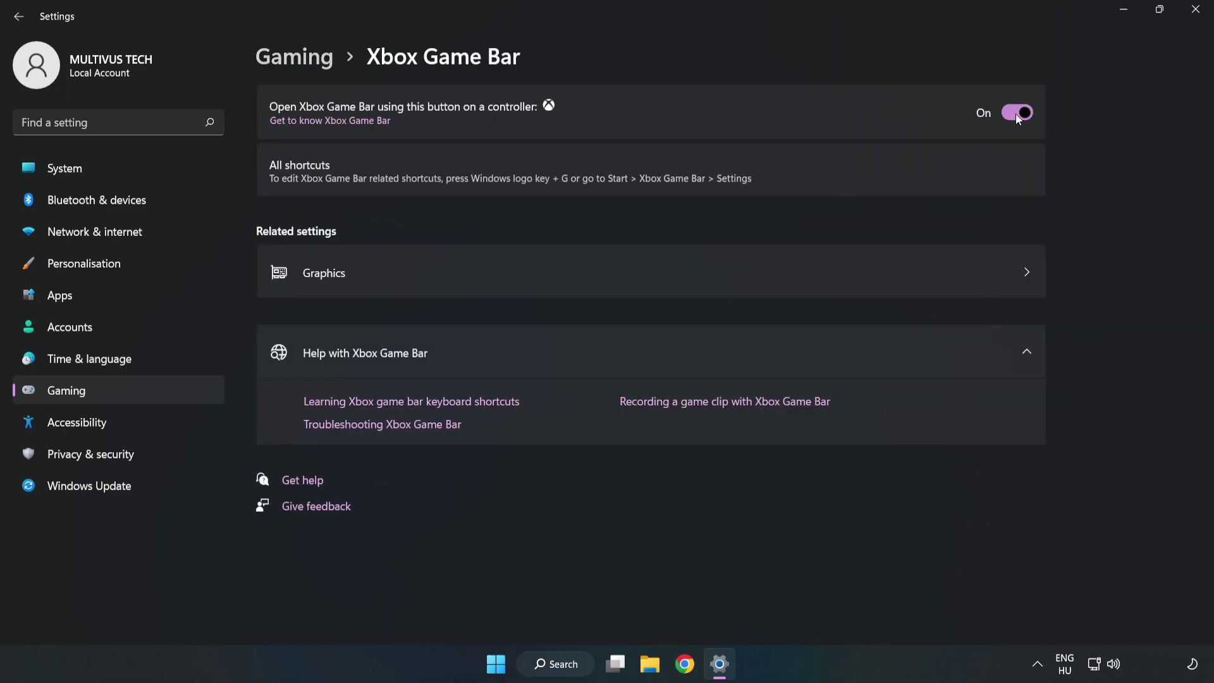
left_click(1016, 113)
left_click(1198, 13)
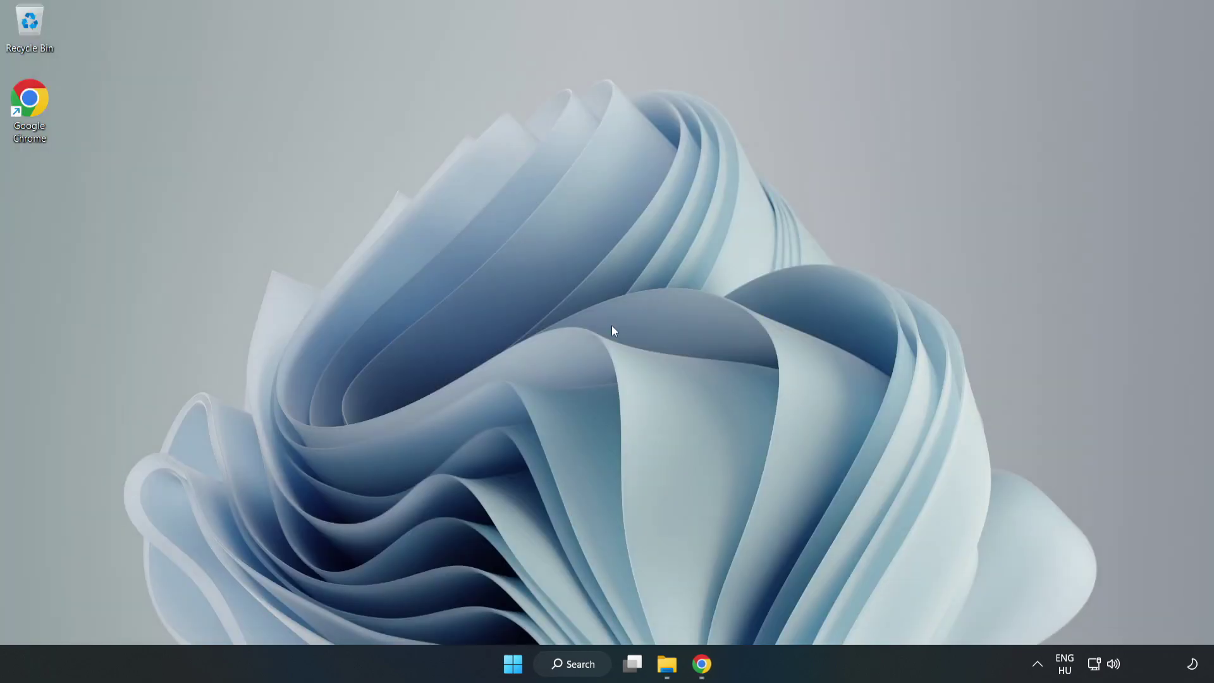
Launch Task Manager from the Start context menu and end the Google Chrome (8) process.
right_click(517, 669)
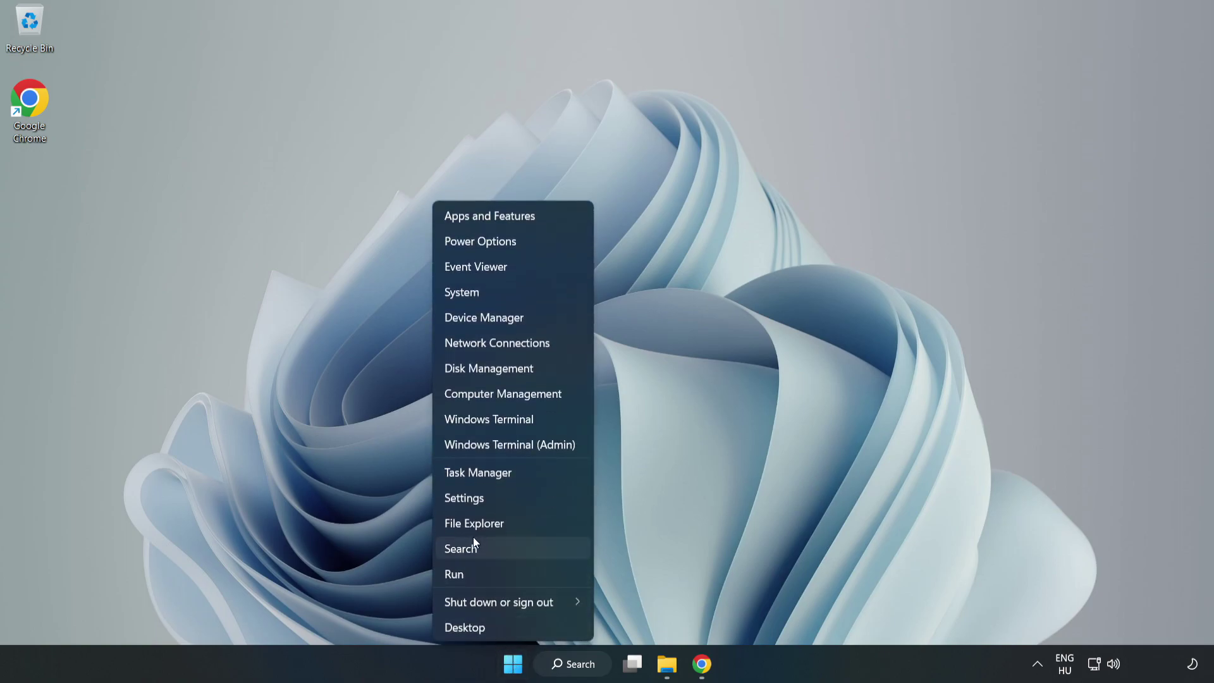
left_click(531, 473)
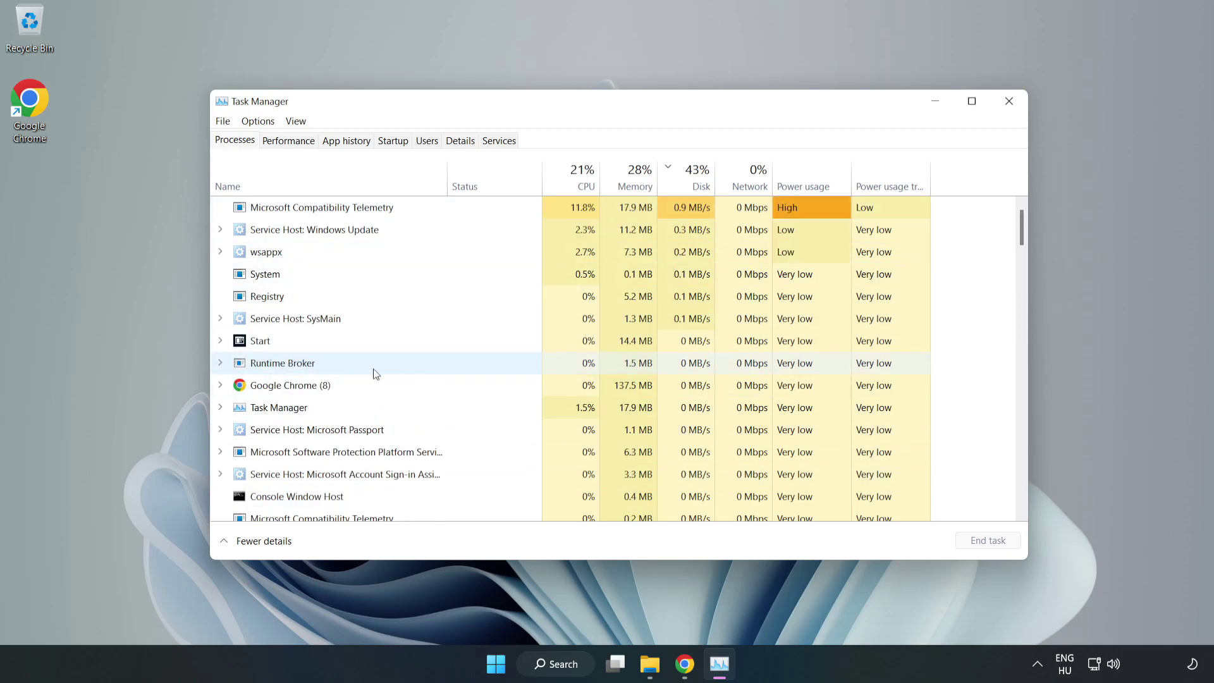
left_click(328, 387)
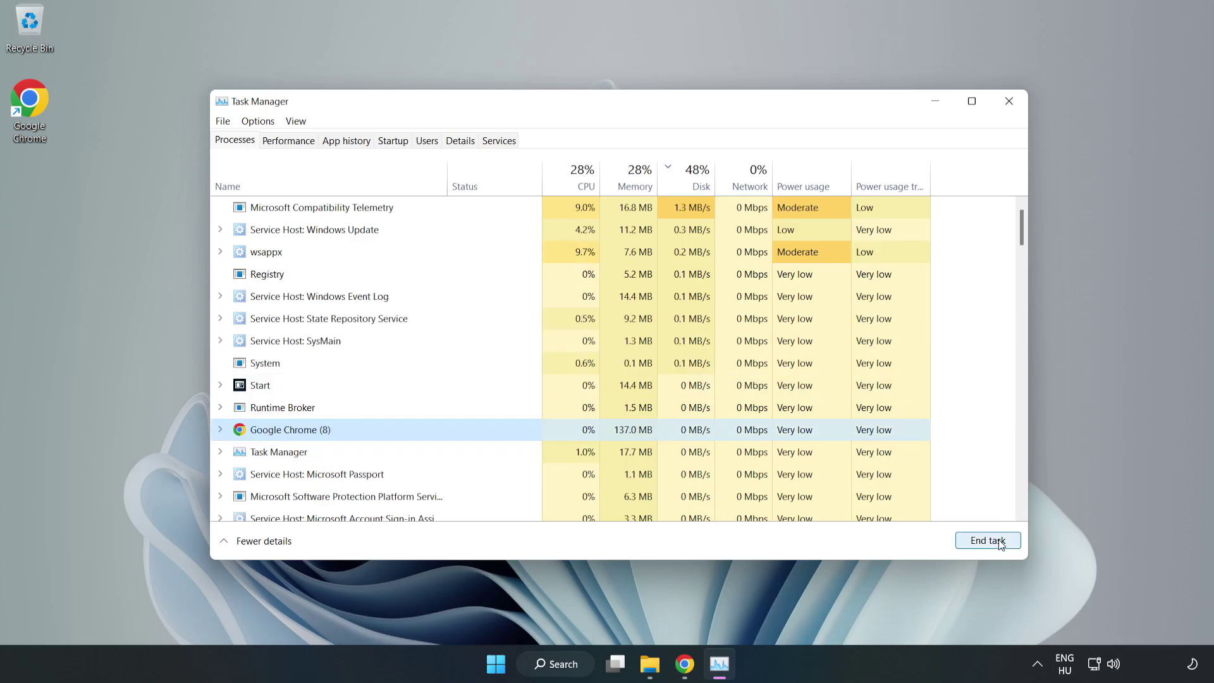
left_click(983, 542)
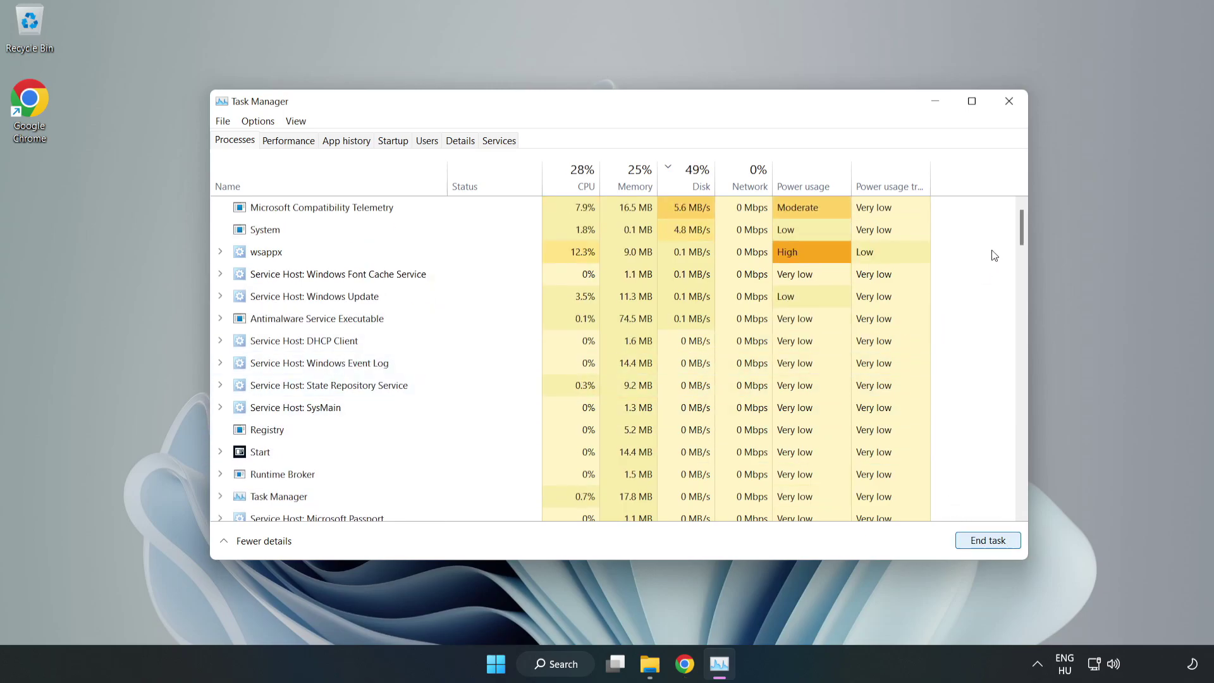
left_click_drag(1026, 231, 982, 212)
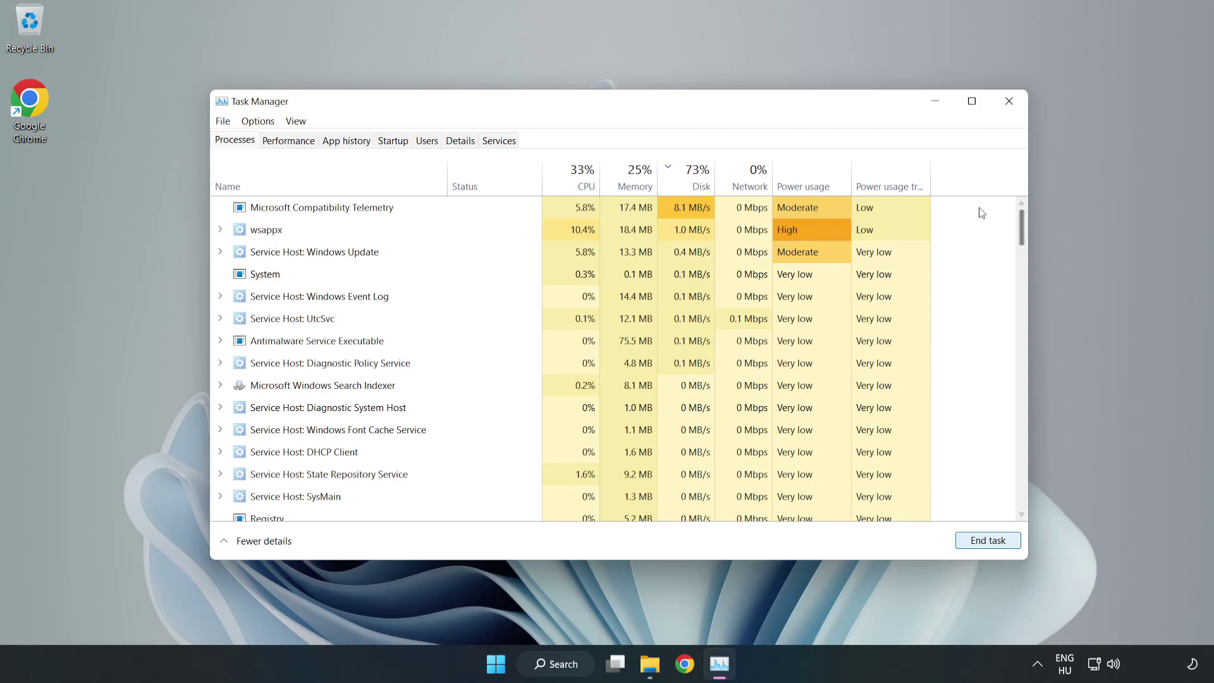
Disable Cortana, Phone Link, Terminal and Xbox App Services as startup apps, then close Task Manager.
left_click(398, 143)
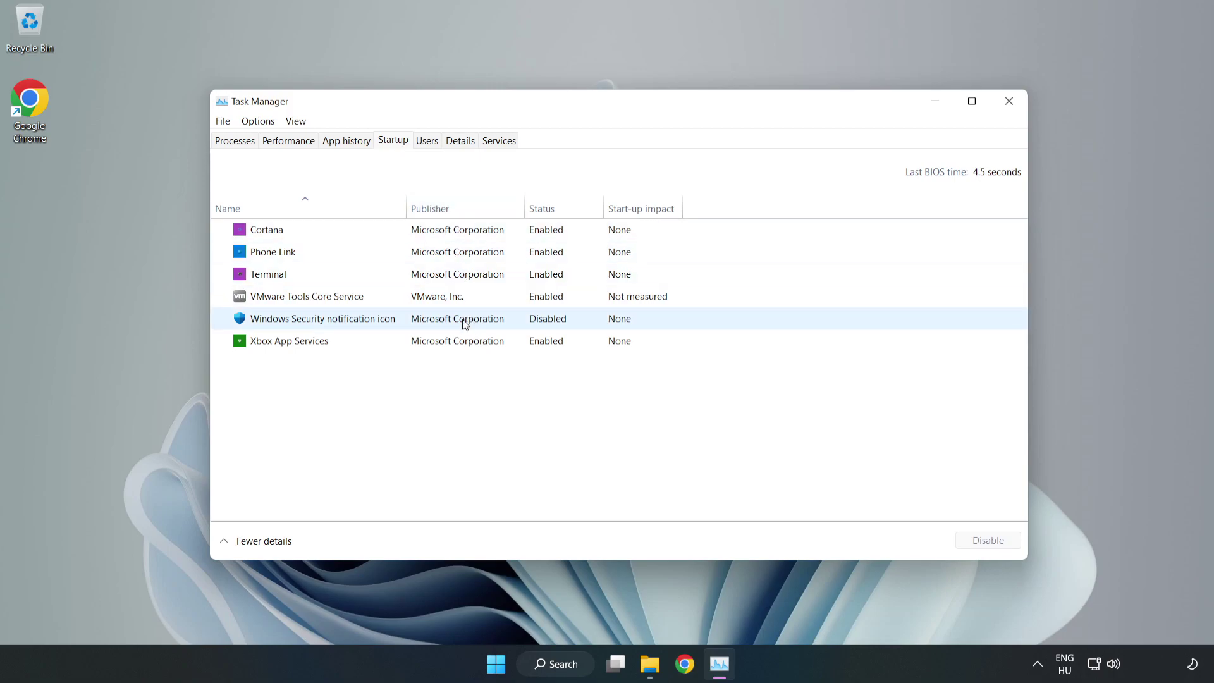
left_click(458, 231)
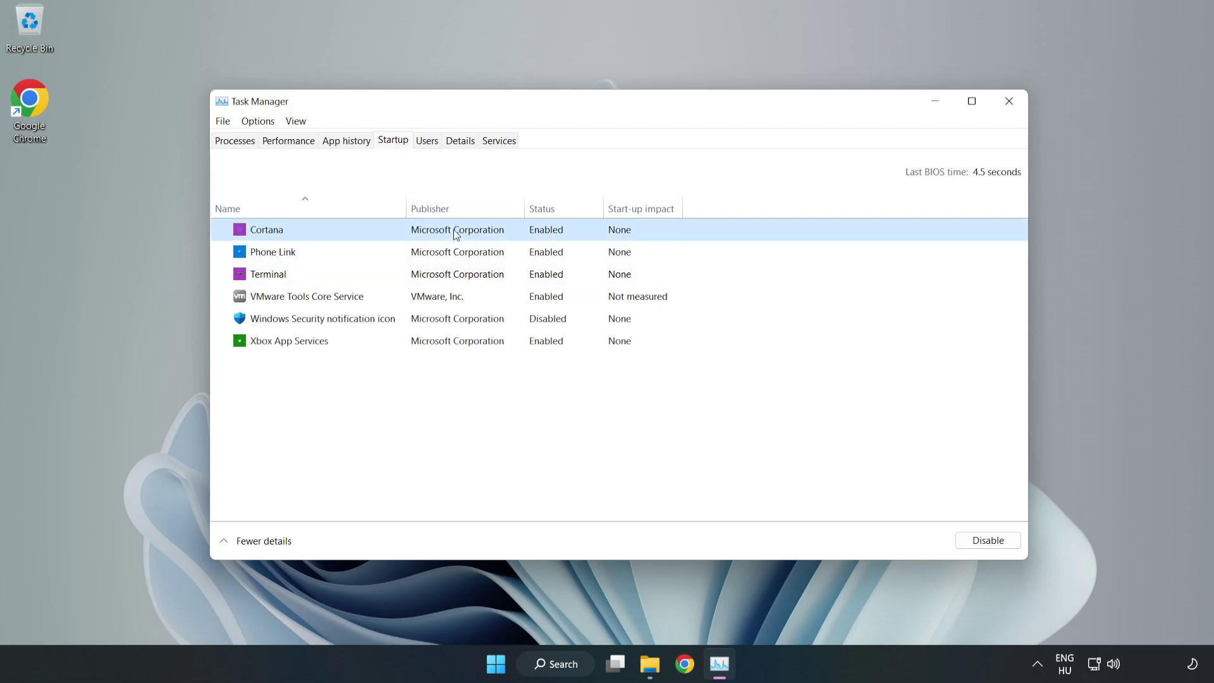
left_click(977, 547)
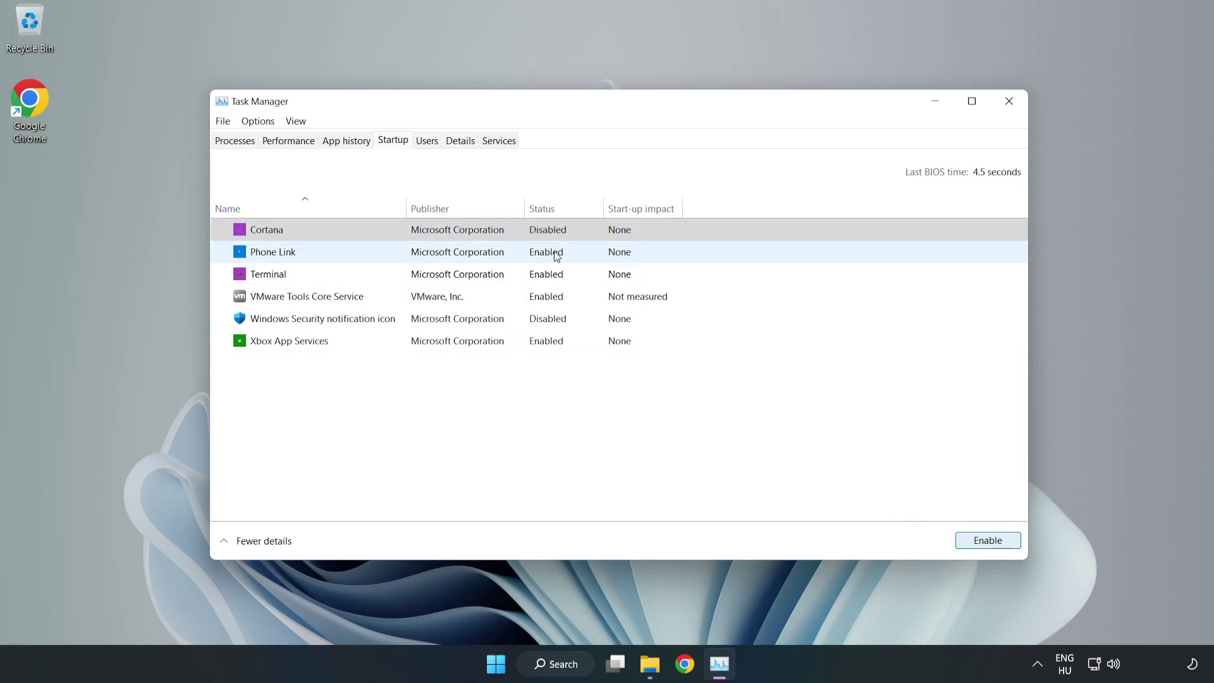
left_click(557, 256)
left_click(977, 542)
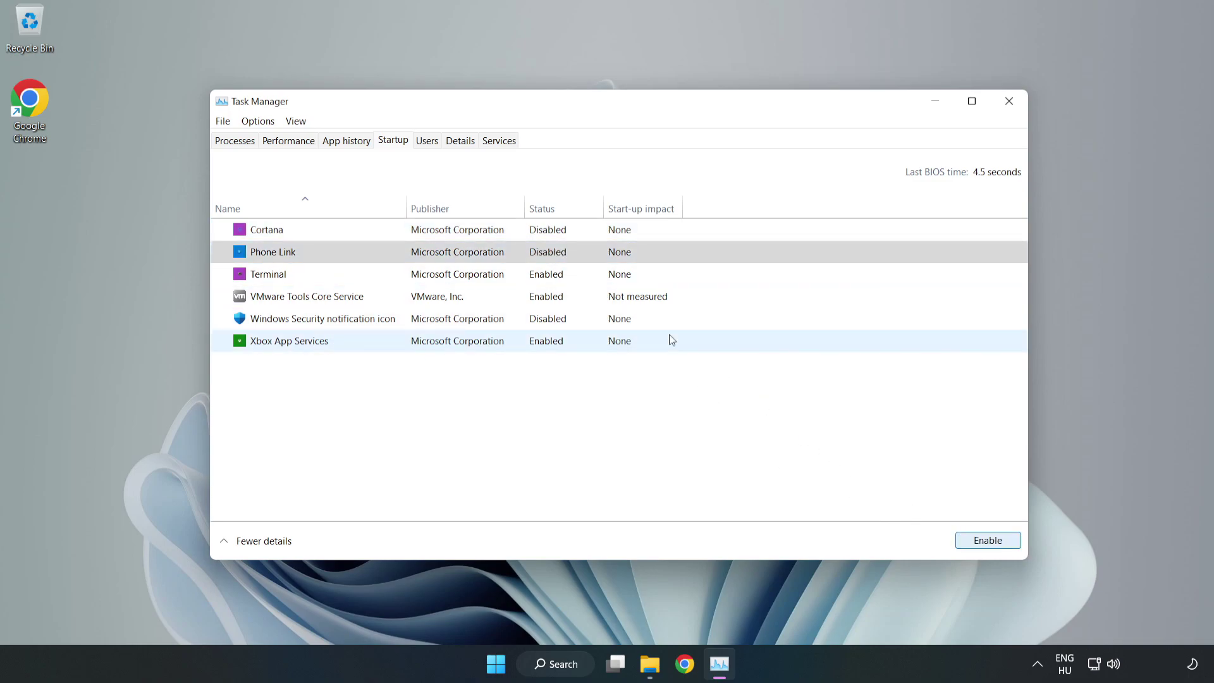
left_click(559, 278)
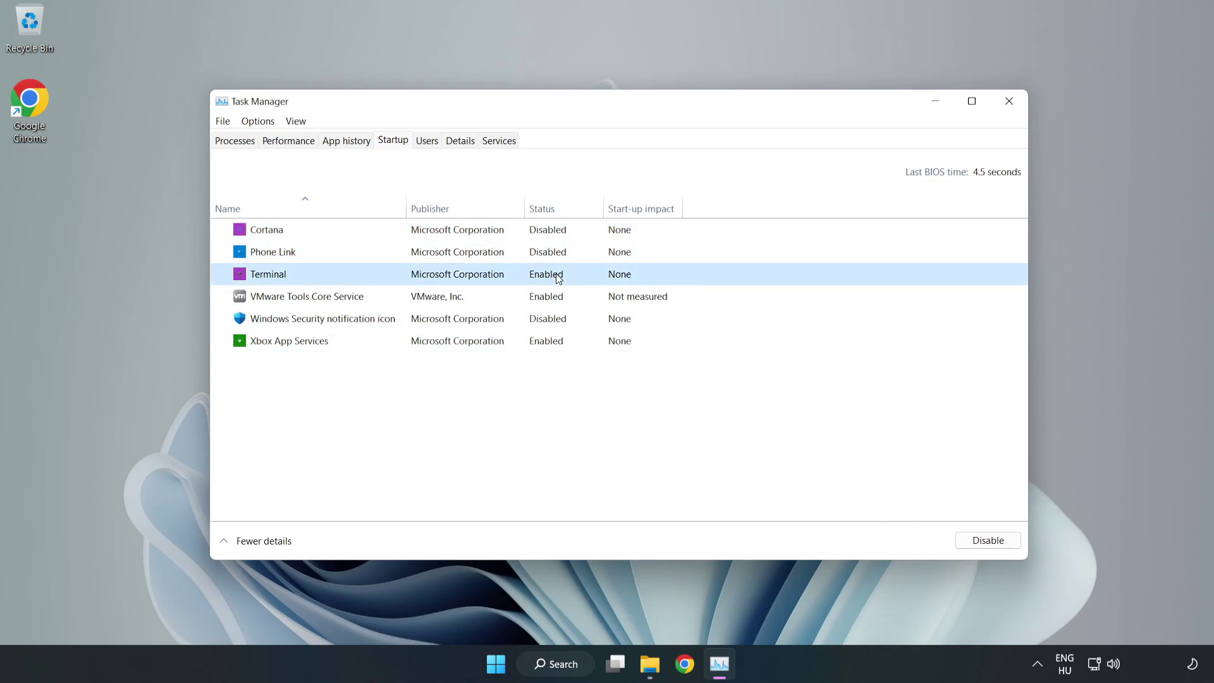
left_click(994, 546)
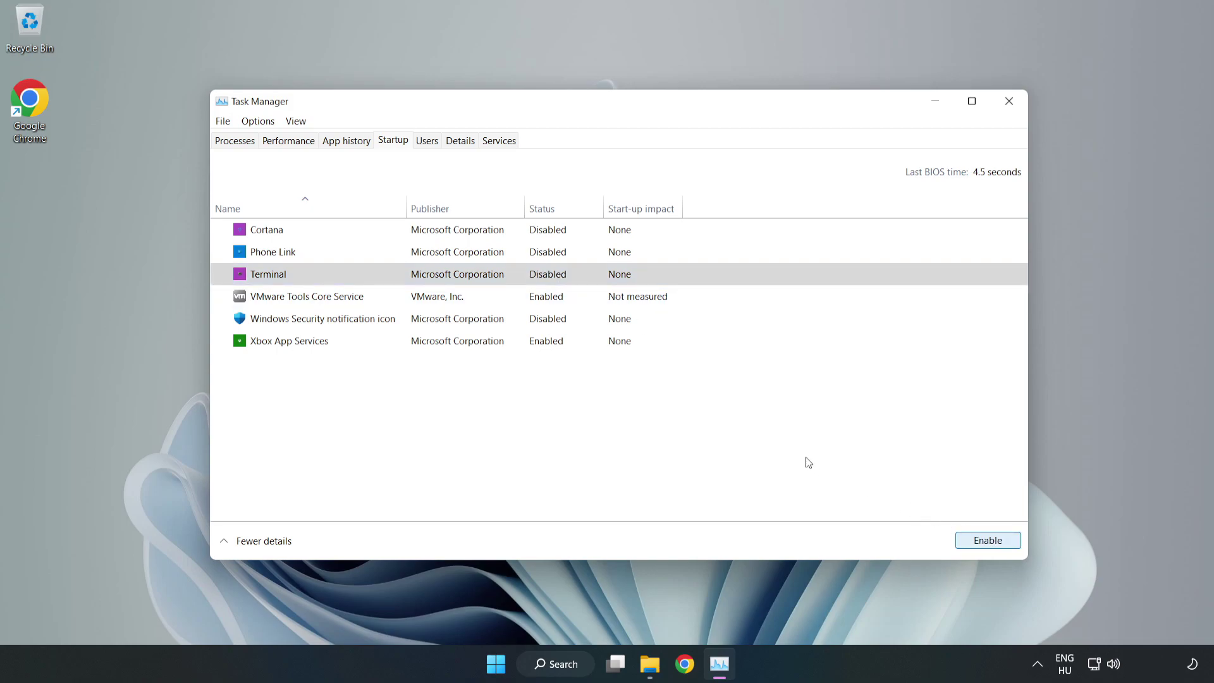
left_click(418, 343)
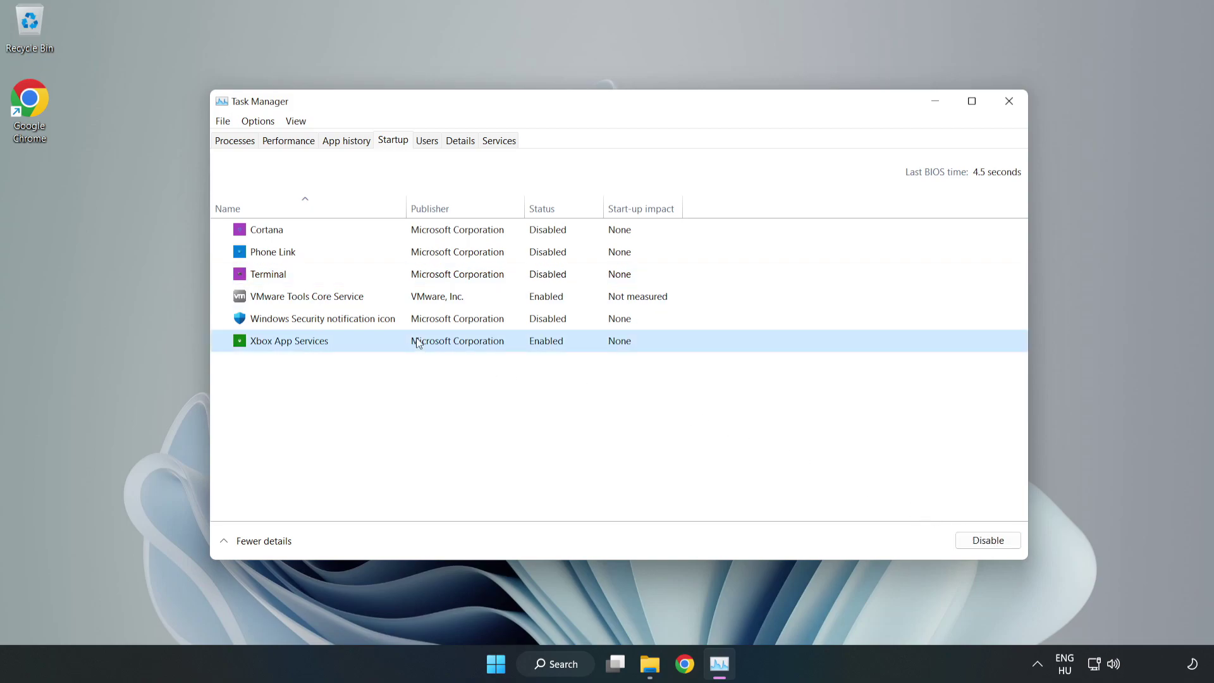
left_click(966, 543)
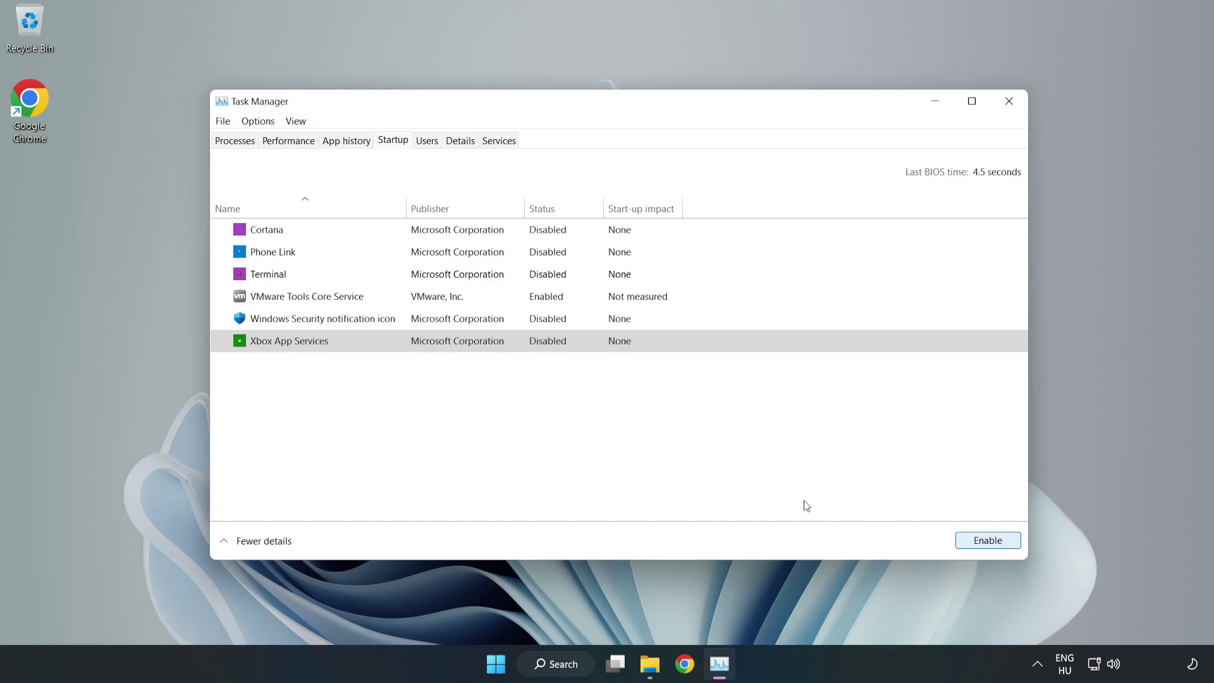
left_click(1009, 102)
Run Check for updates in Windows Update, confirm it's up to date, and close Settings.
left_click(581, 665)
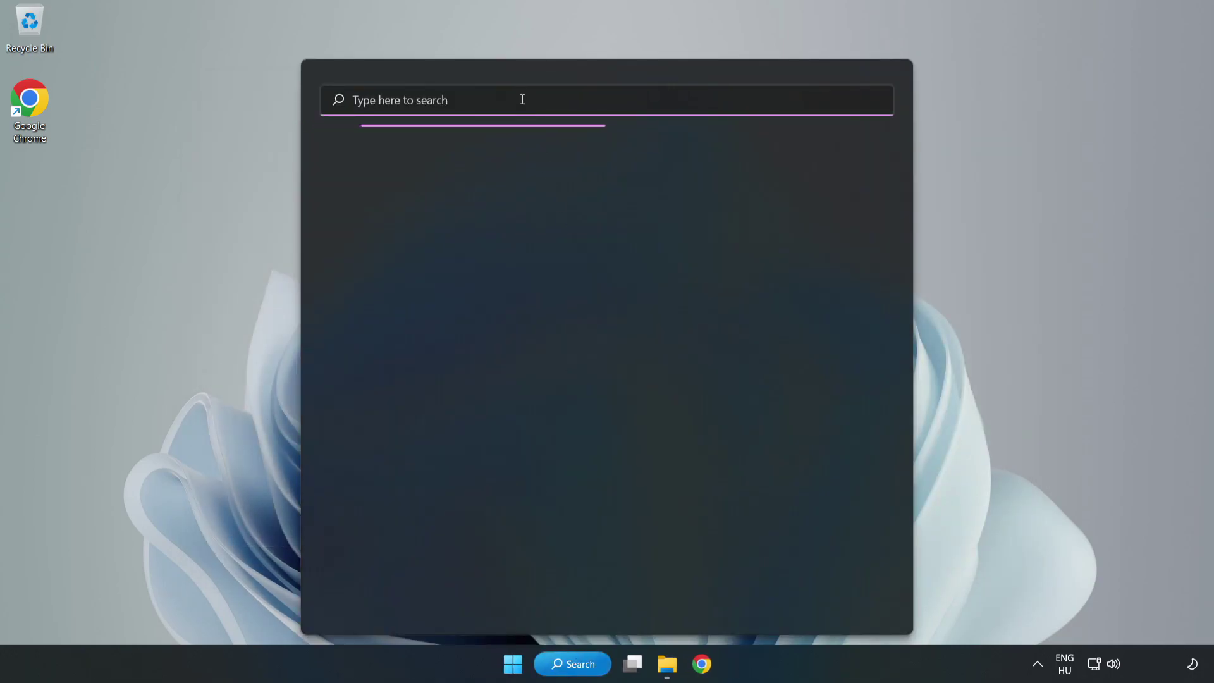
type("update")
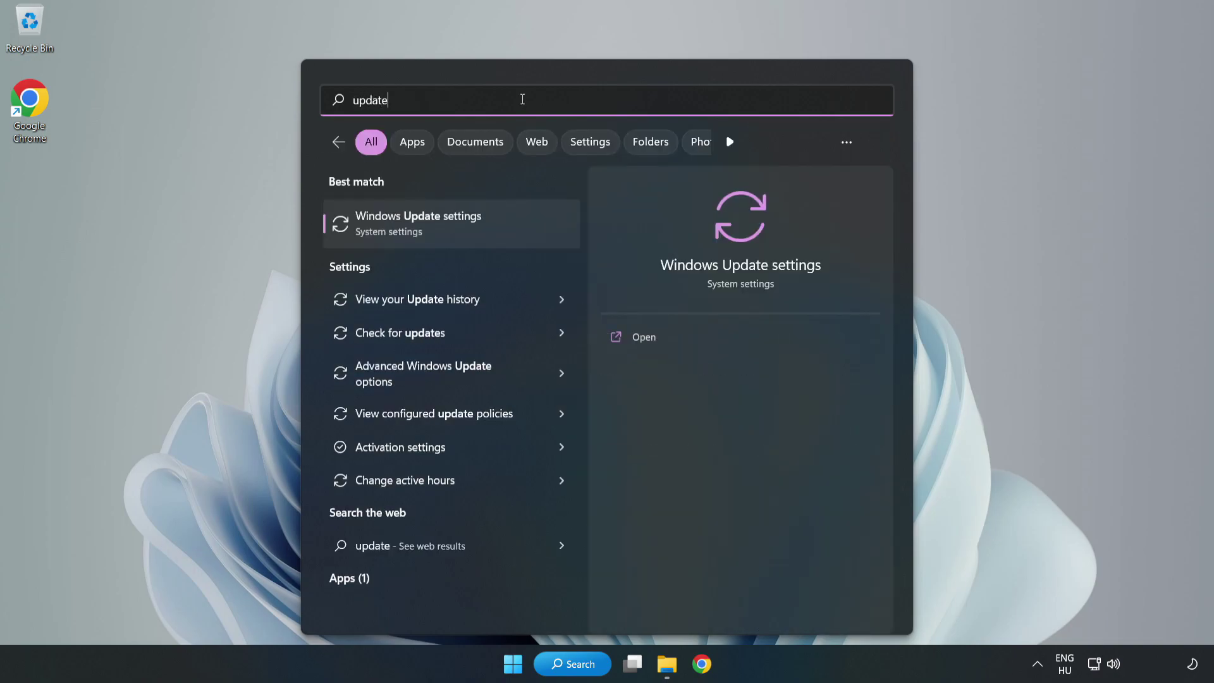
left_click(495, 236)
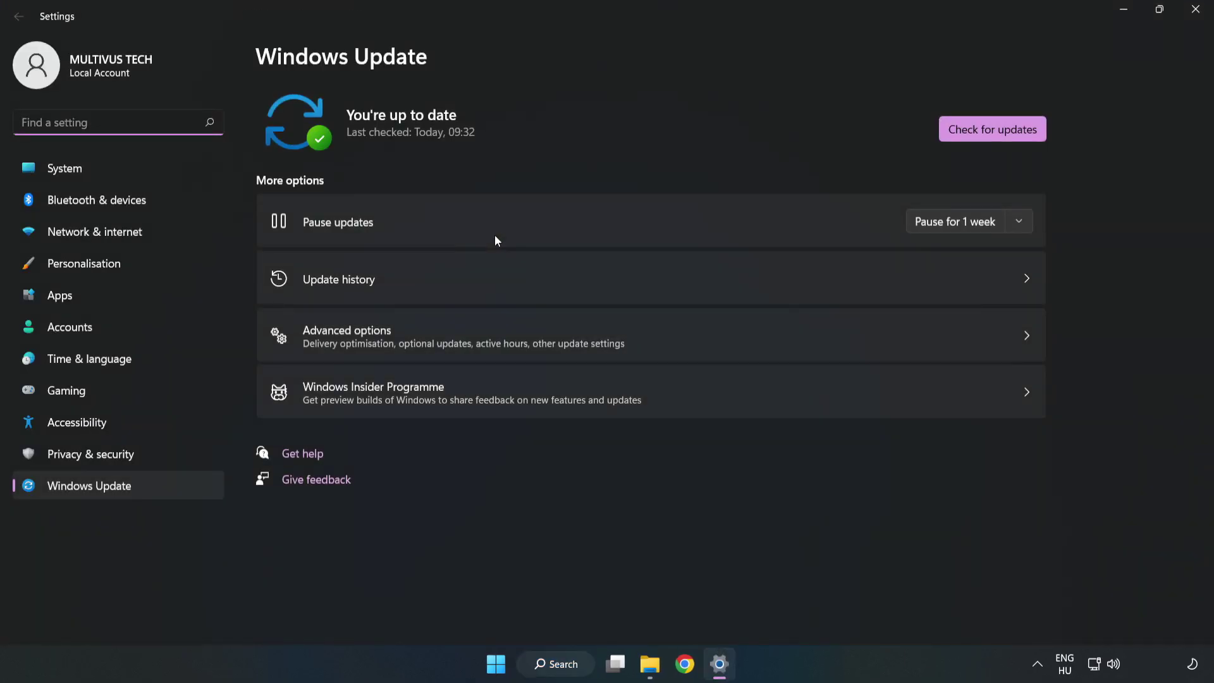
left_click(977, 134)
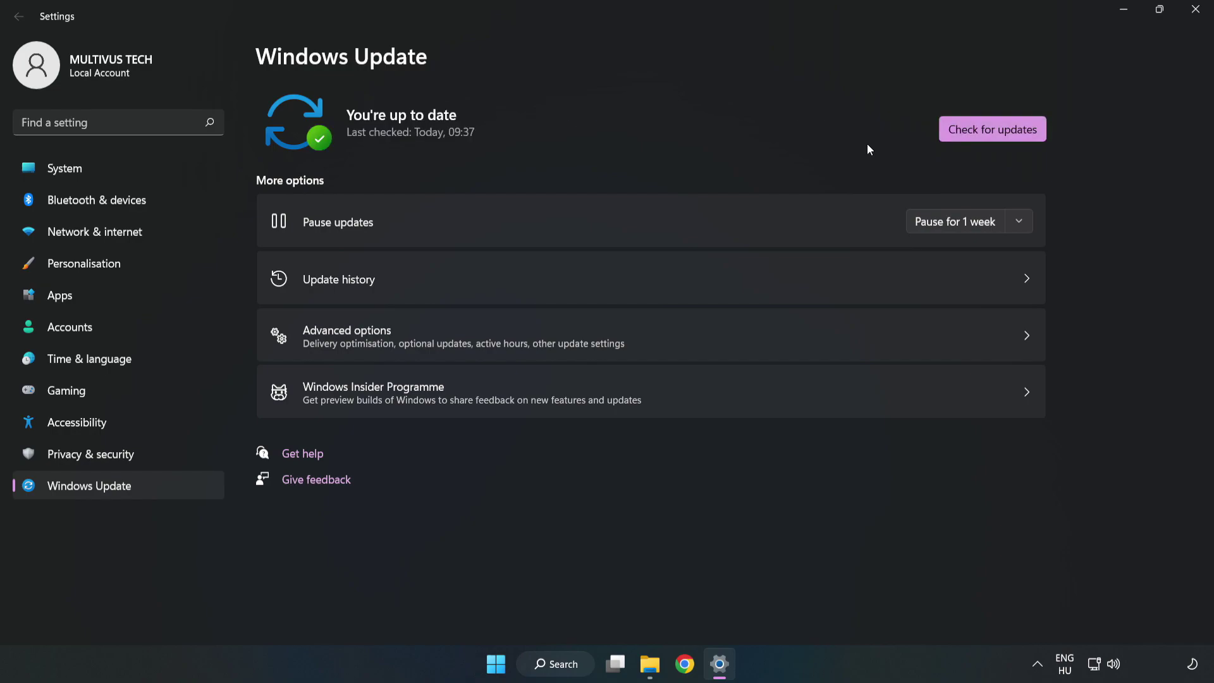
left_click(1194, 10)
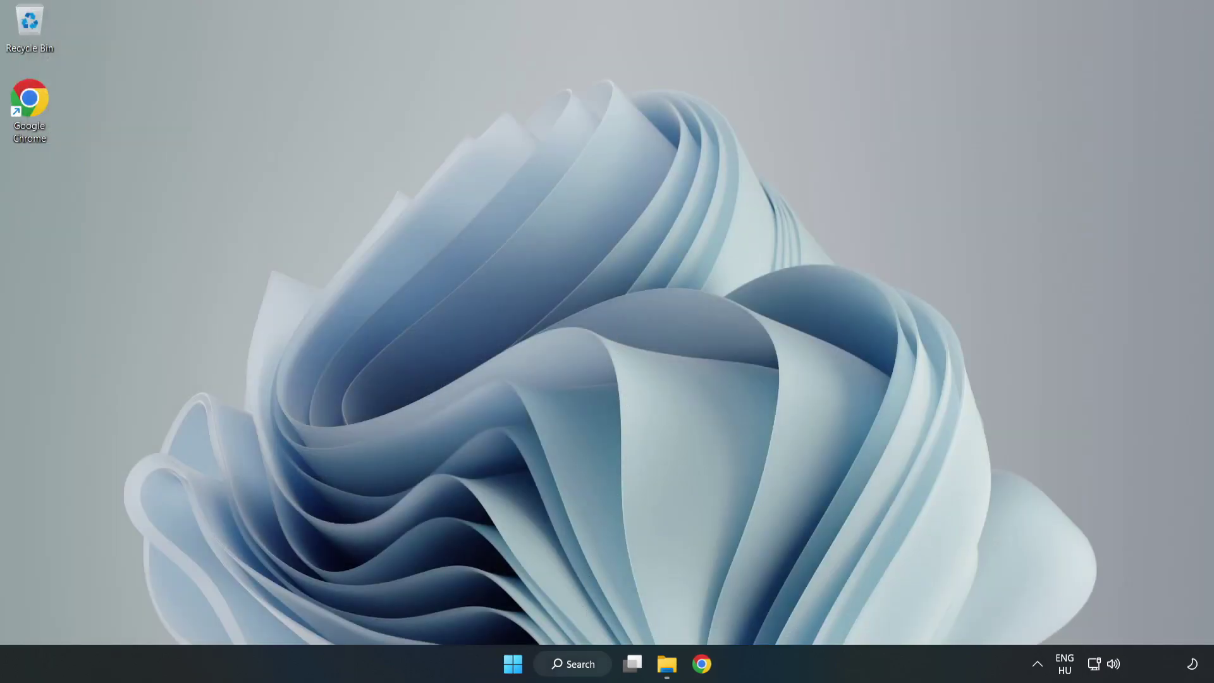
Launch regedit and navigate to HKEY_CURRENT_USER\System\GameConfigStore.
left_click(593, 671)
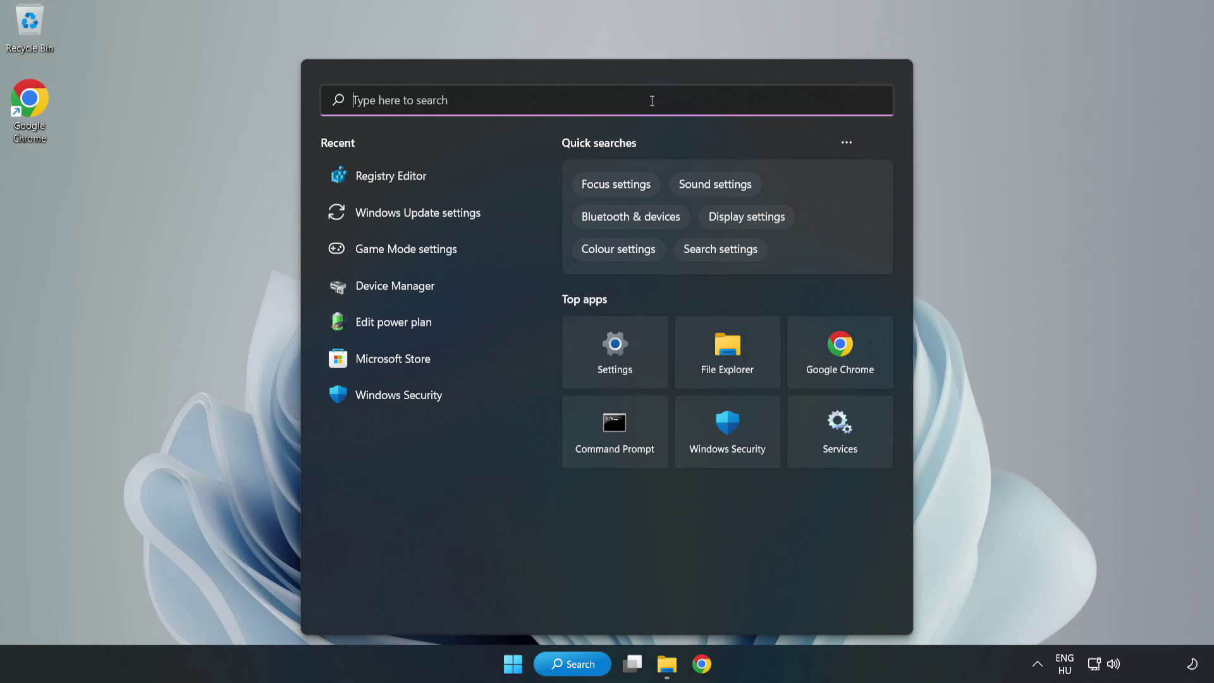
type("regedit")
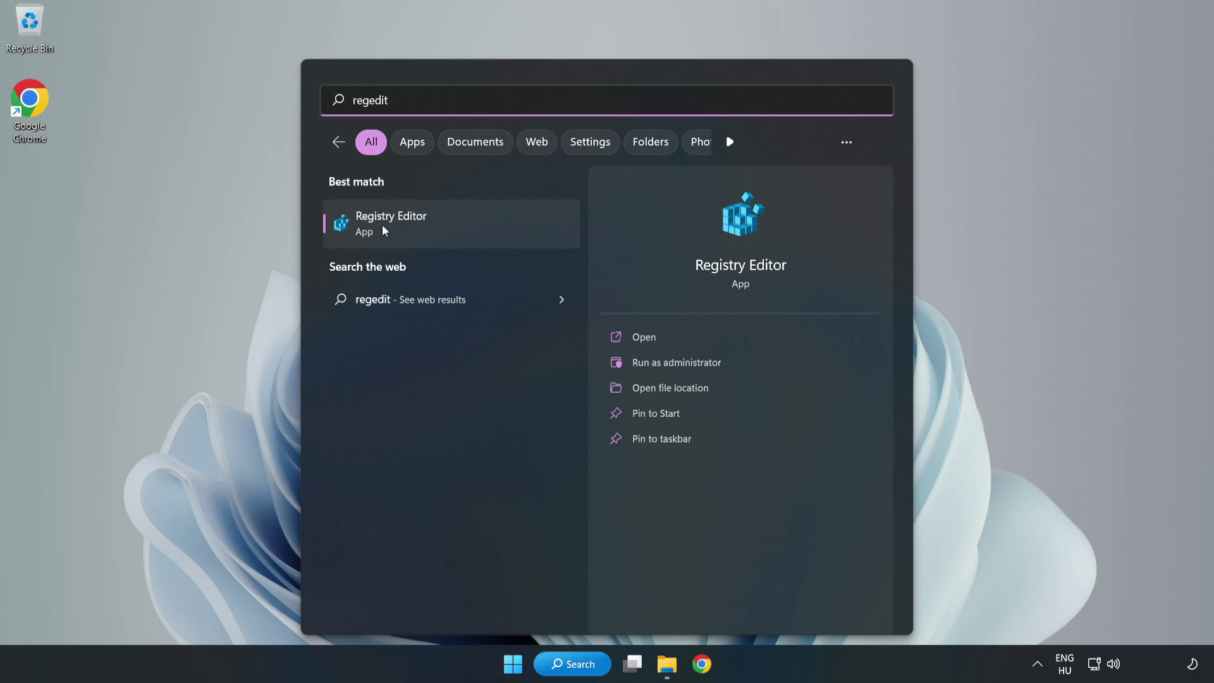
left_click(464, 225)
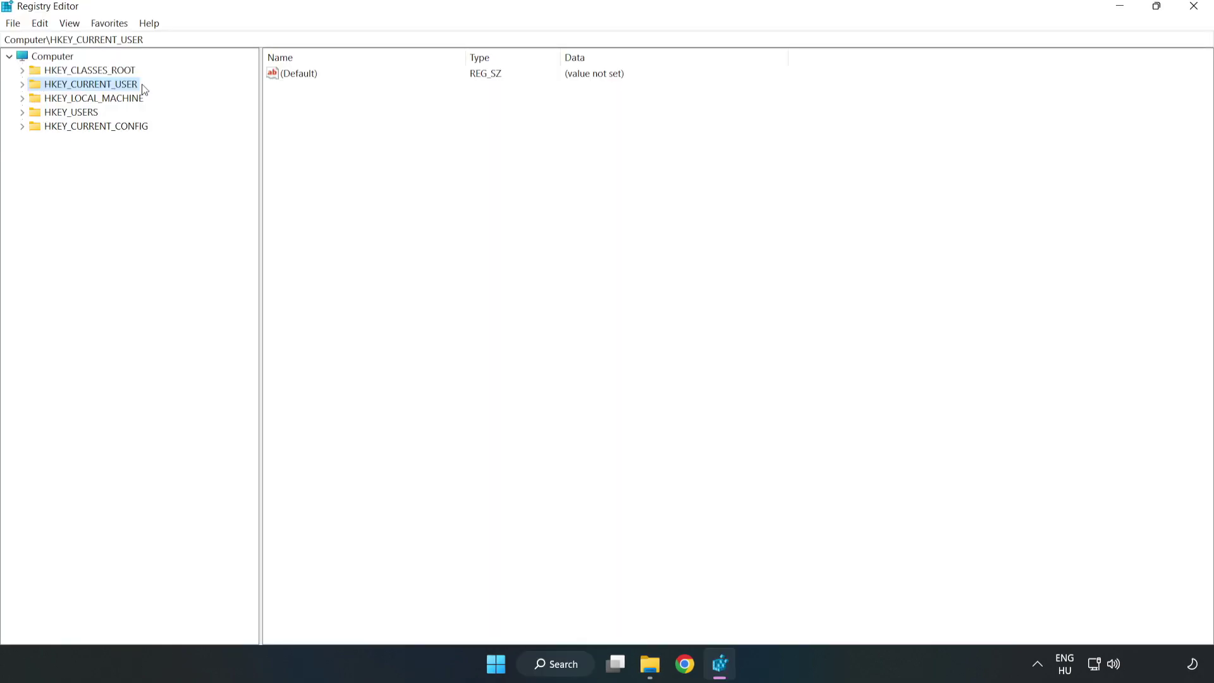
left_click(24, 87)
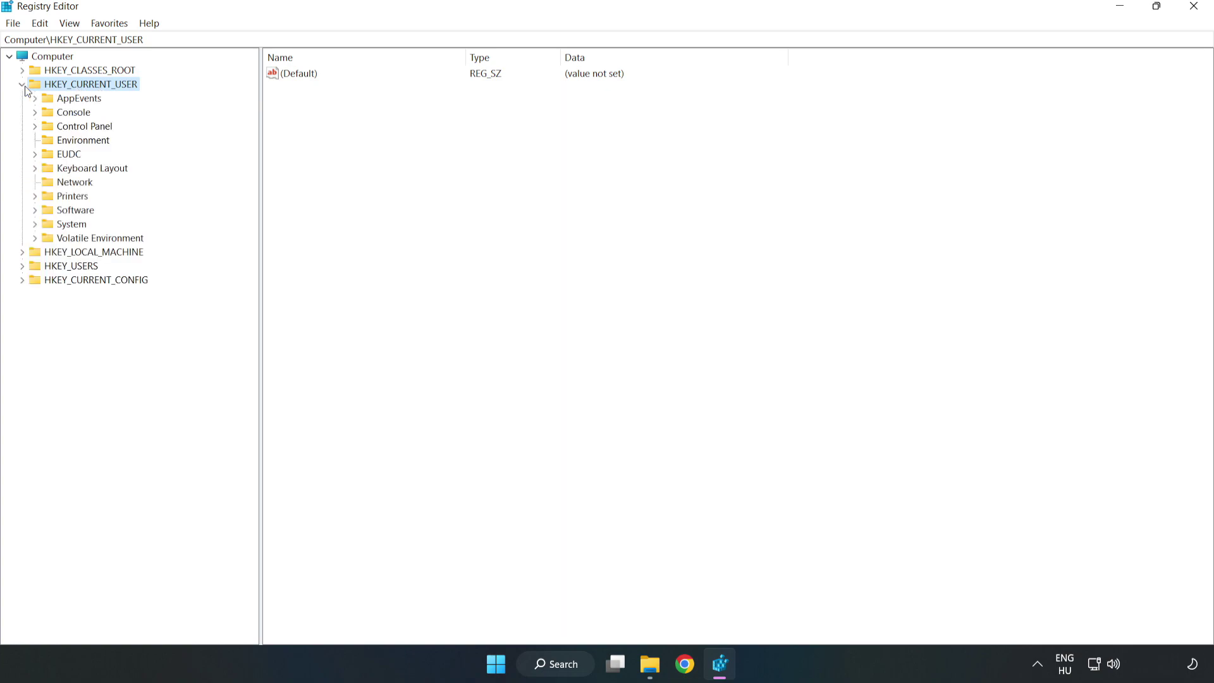
left_click(35, 226)
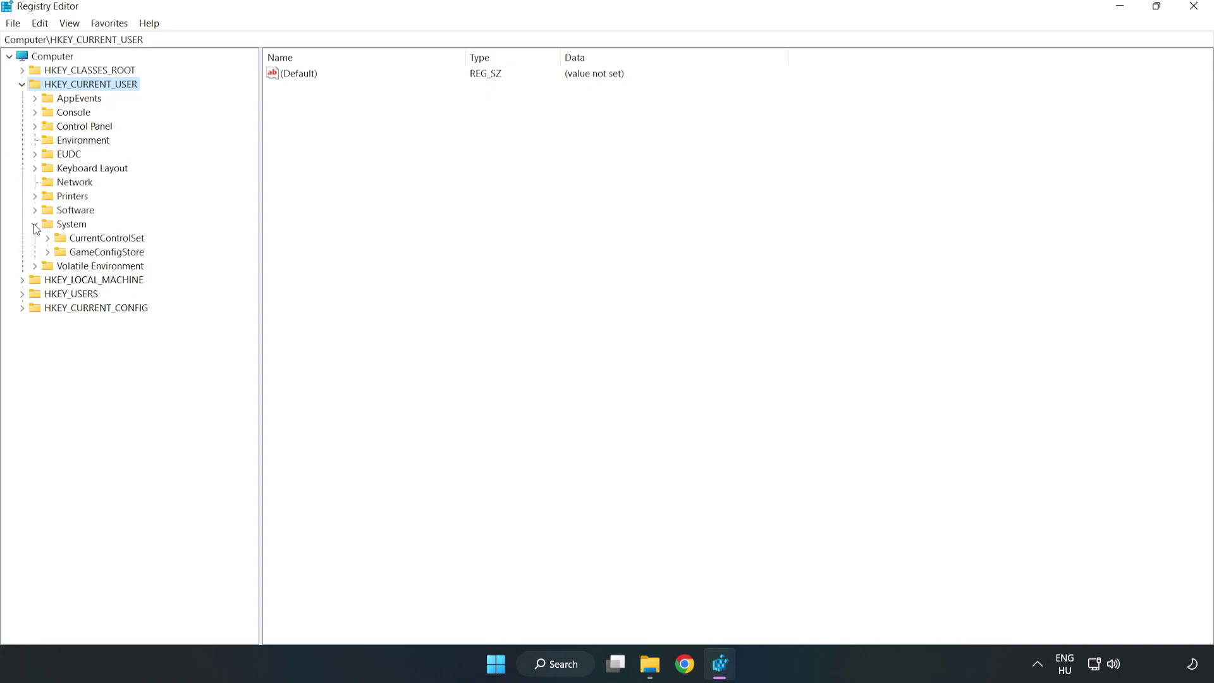
left_click(102, 256)
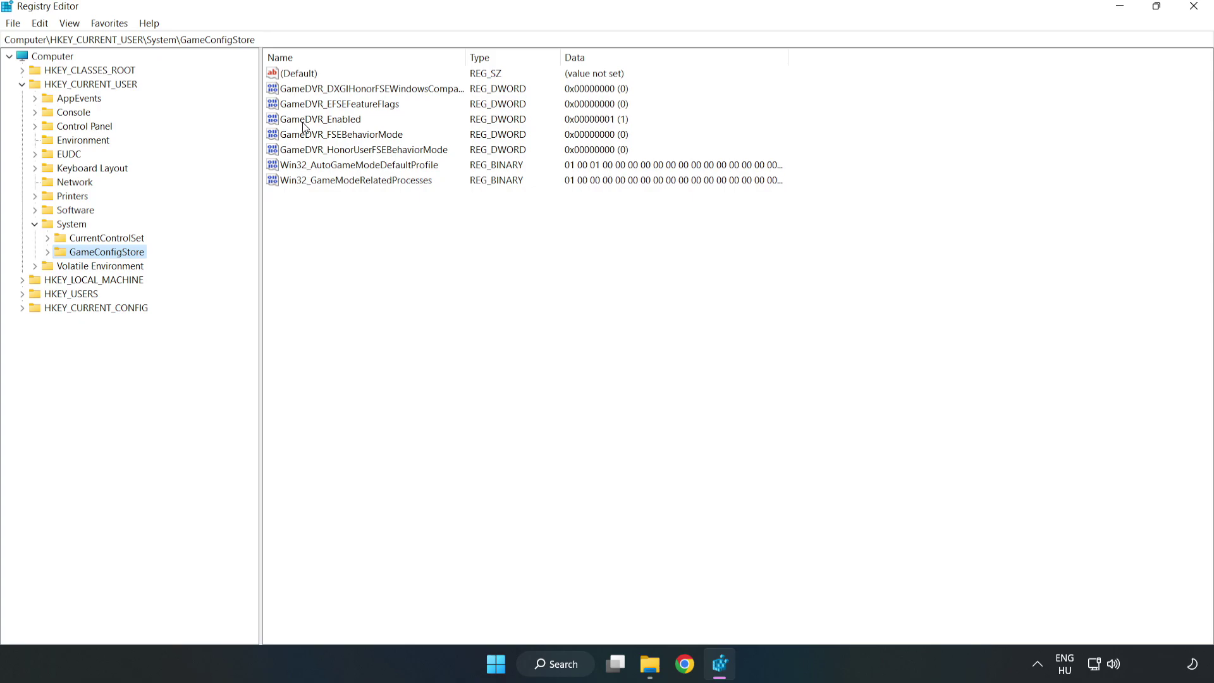
Change GameDVR_Enabled's value data from 1 to 0, then collapse HKEY_CURRENT_USER.
left_click(276, 133)
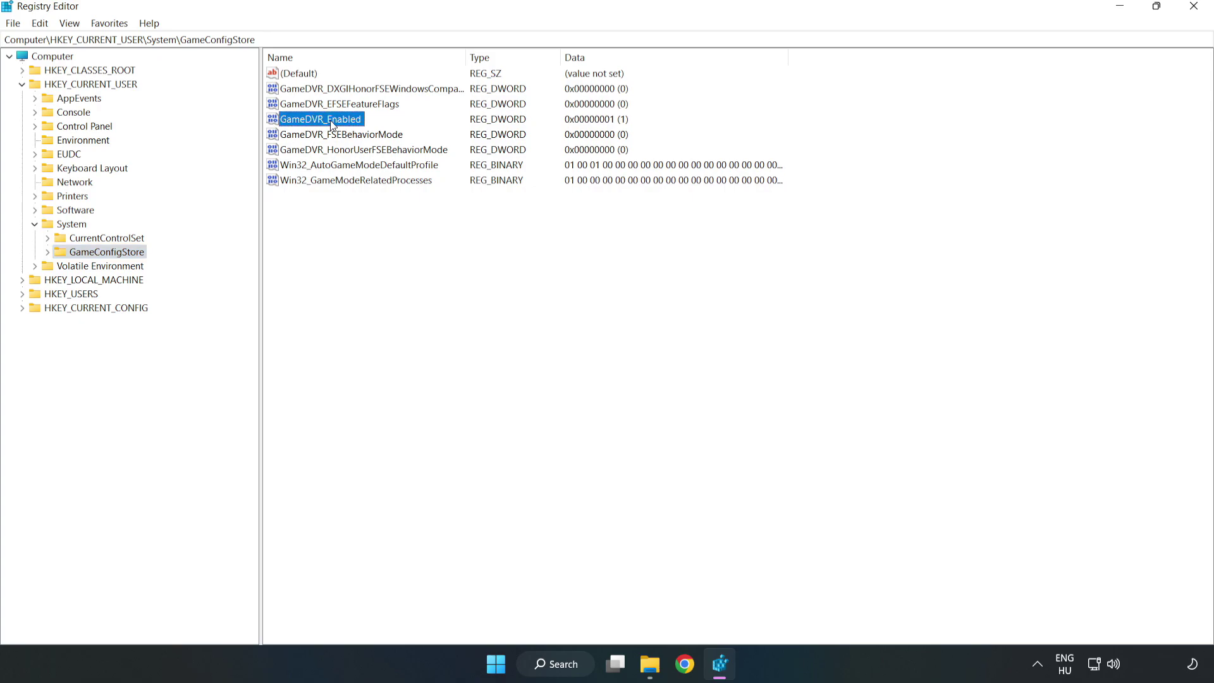
right_click(332, 125)
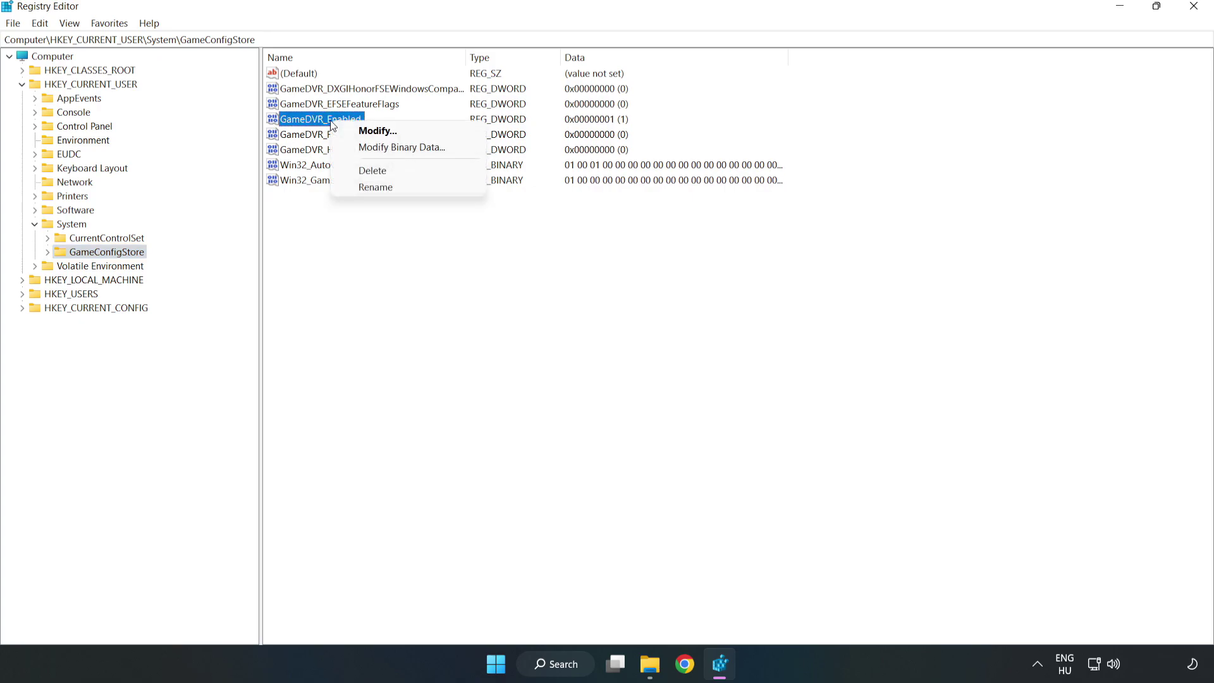
left_click(386, 132)
left_click_drag(244, 80, 680, 256)
left_click(509, 328)
left_click_drag(509, 328, 422, 317)
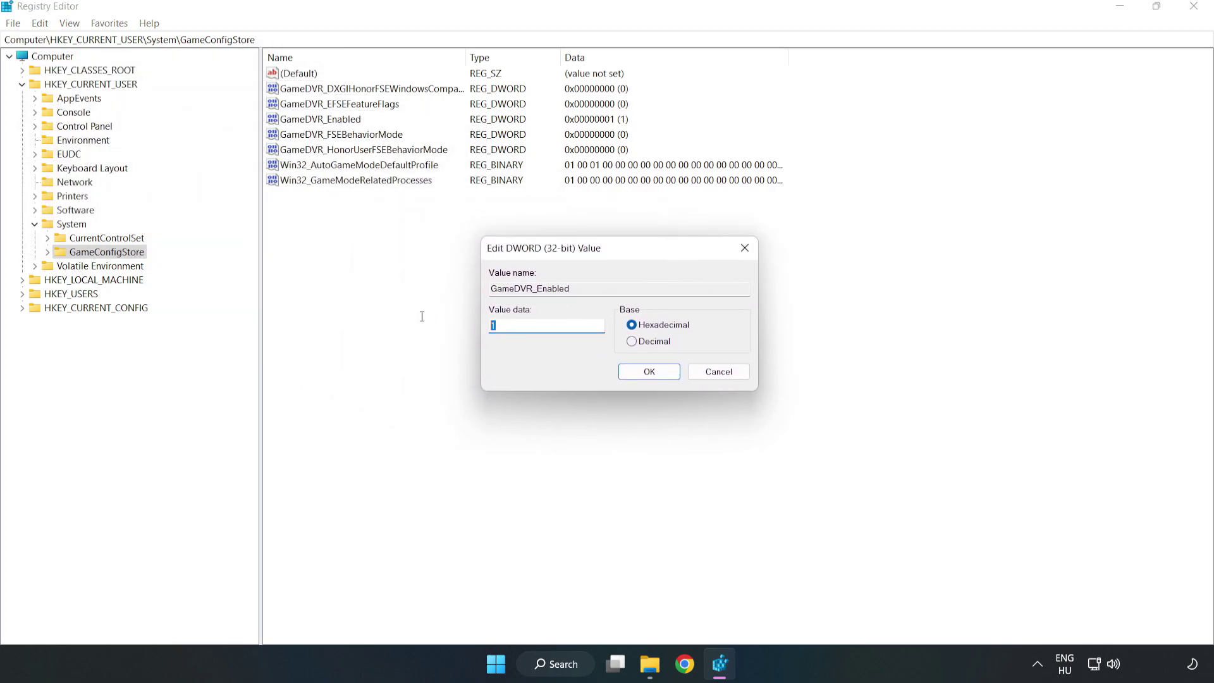
type("0")
left_click(650, 375)
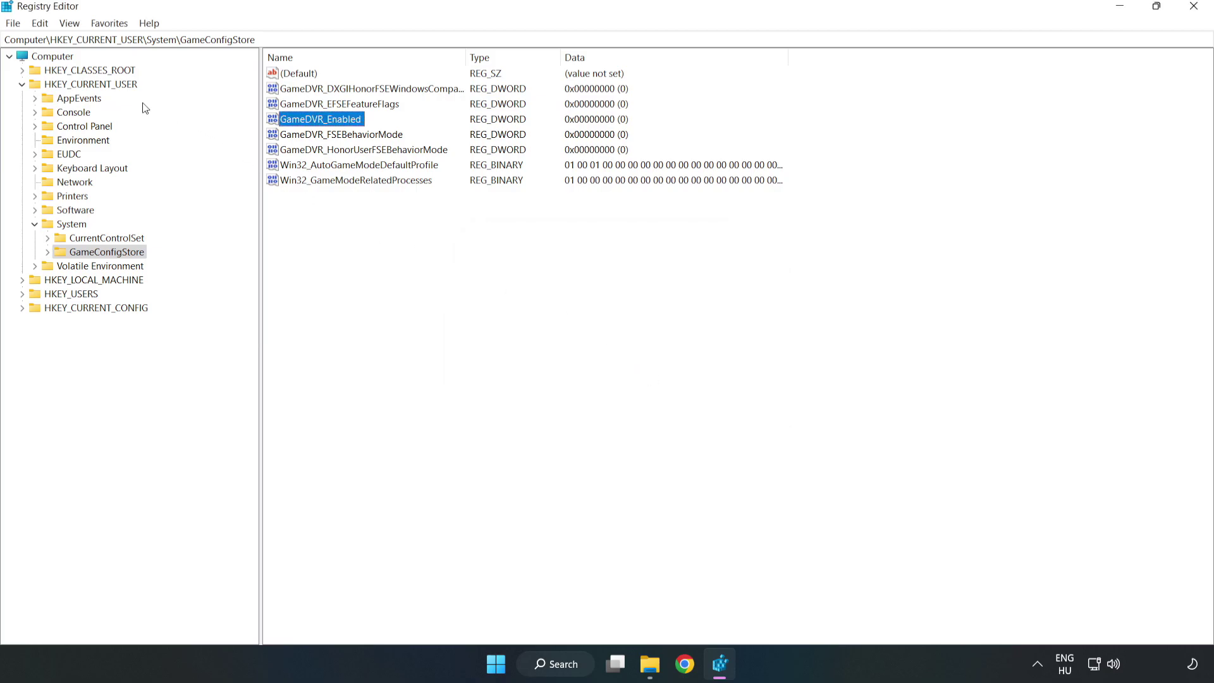
left_click(23, 86)
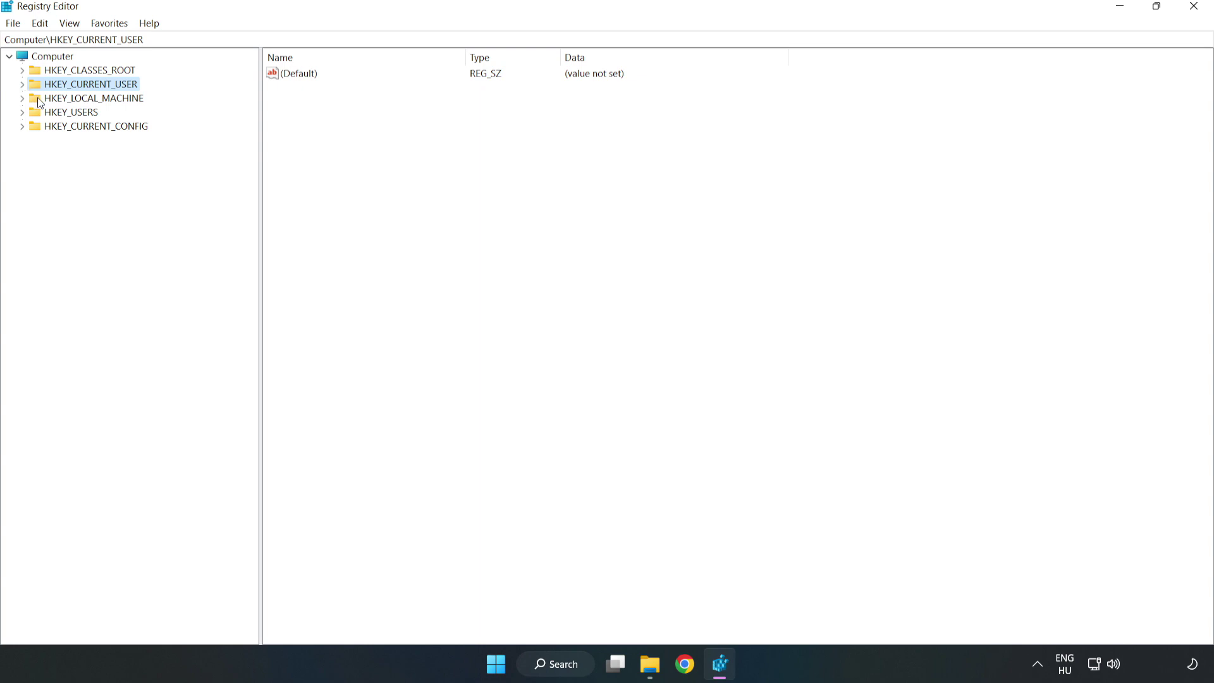
Navigate to HKEY_LOCAL_MACHINE\SOFTWARE\Microsoft\PolicyManager\default\ApplicationManagement\AllowGameDVR.
double_click(31, 100)
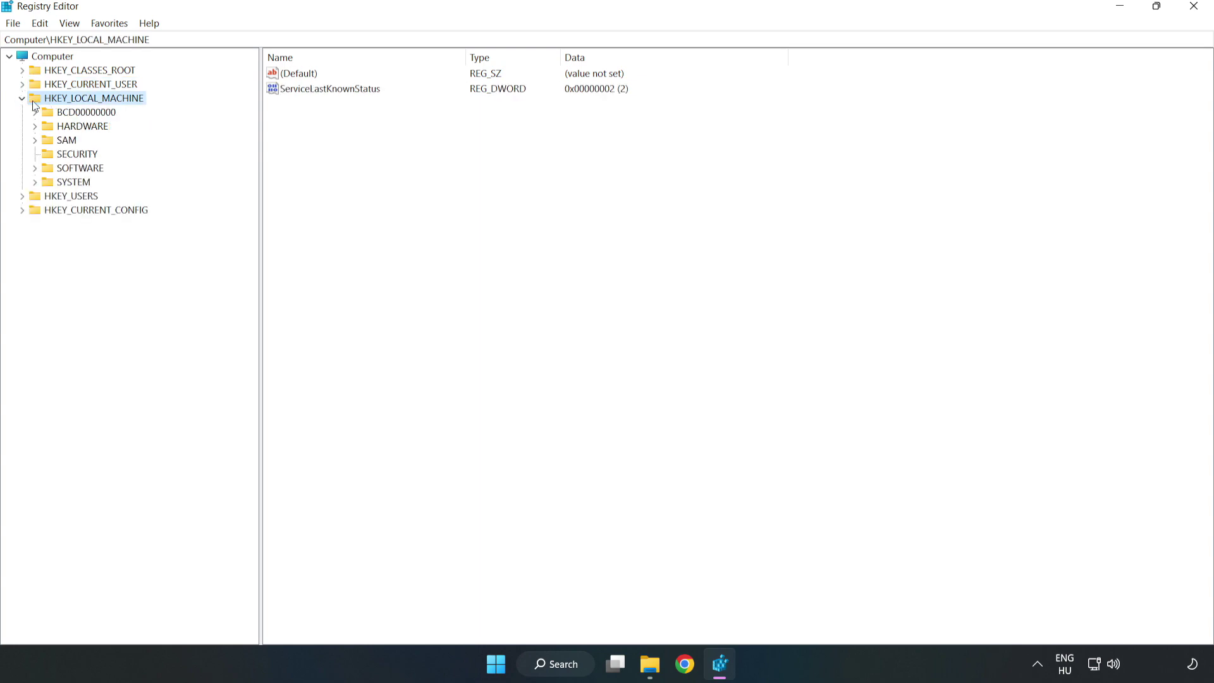
left_click(35, 168)
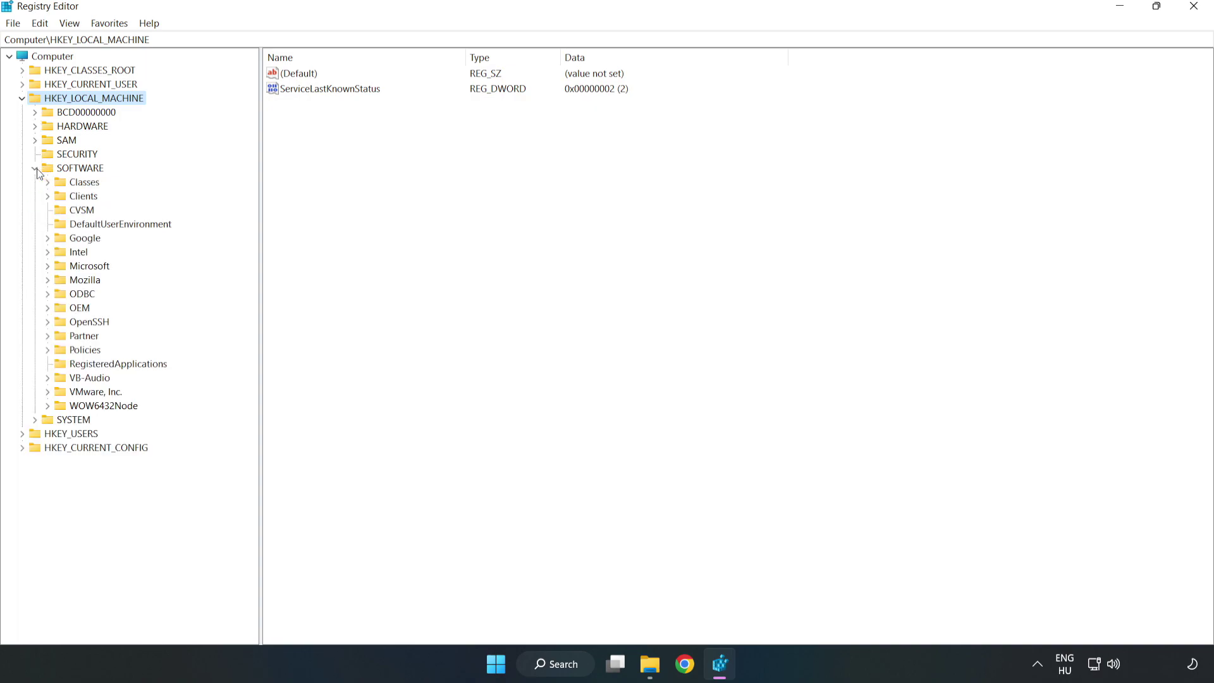
left_click(48, 267)
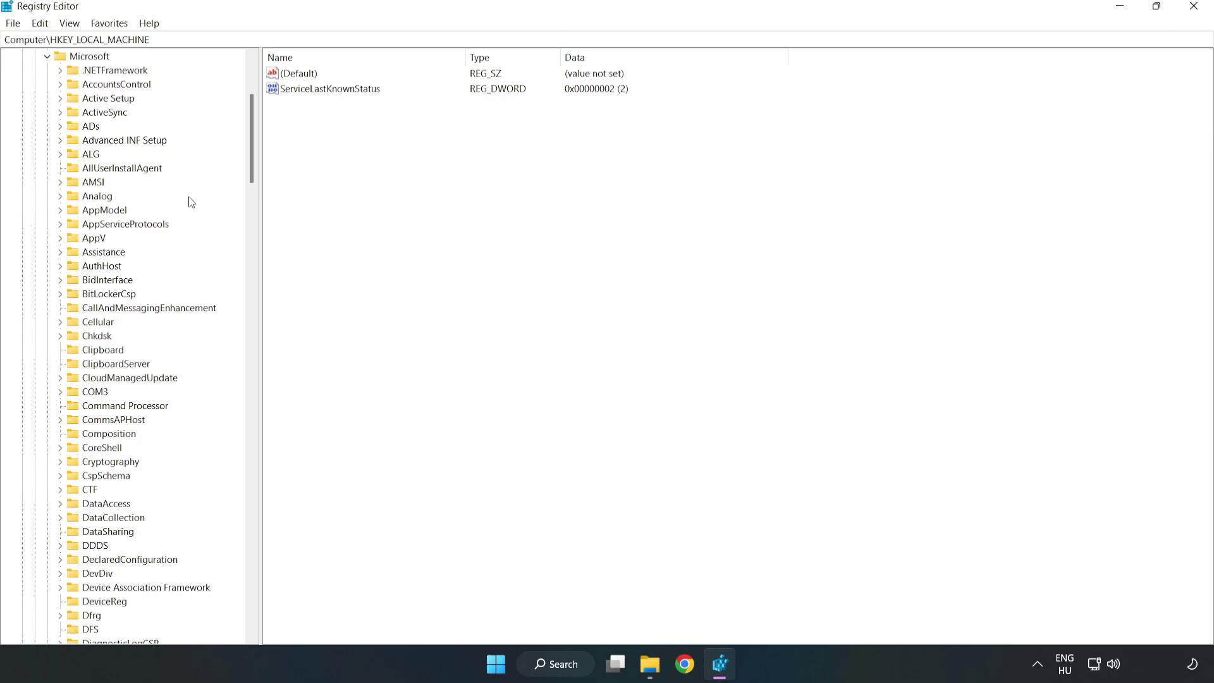
left_click_drag(250, 162, 279, 451)
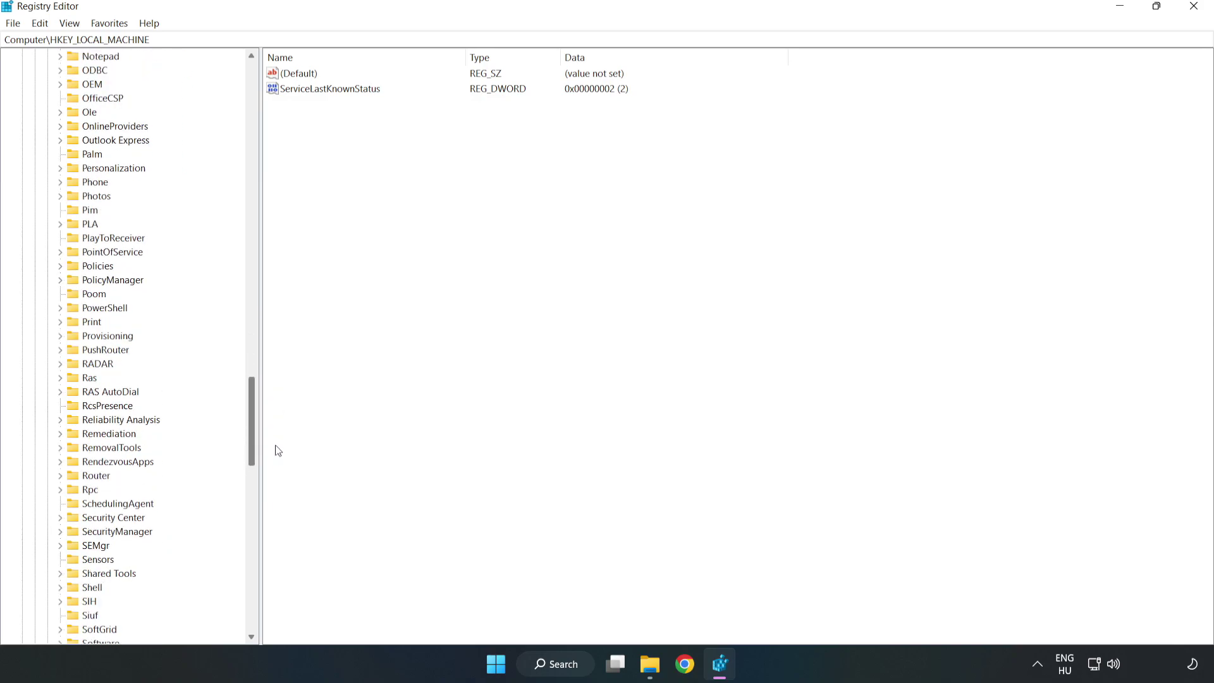
left_click(61, 280)
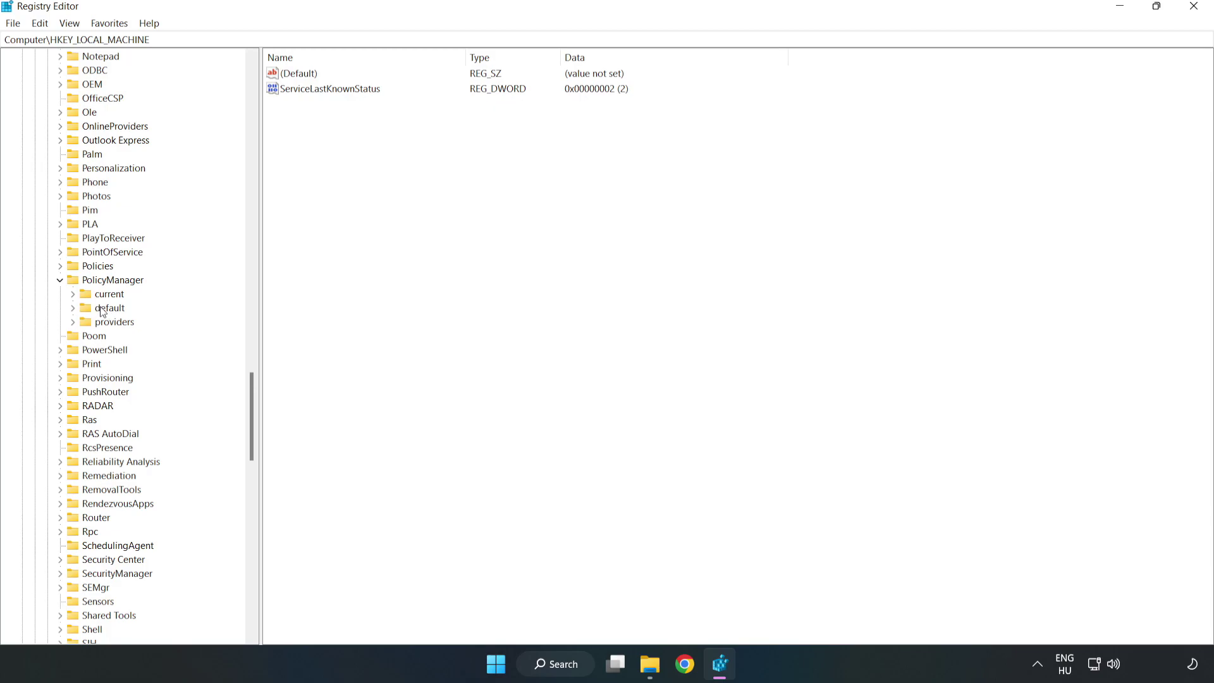
left_click(73, 309)
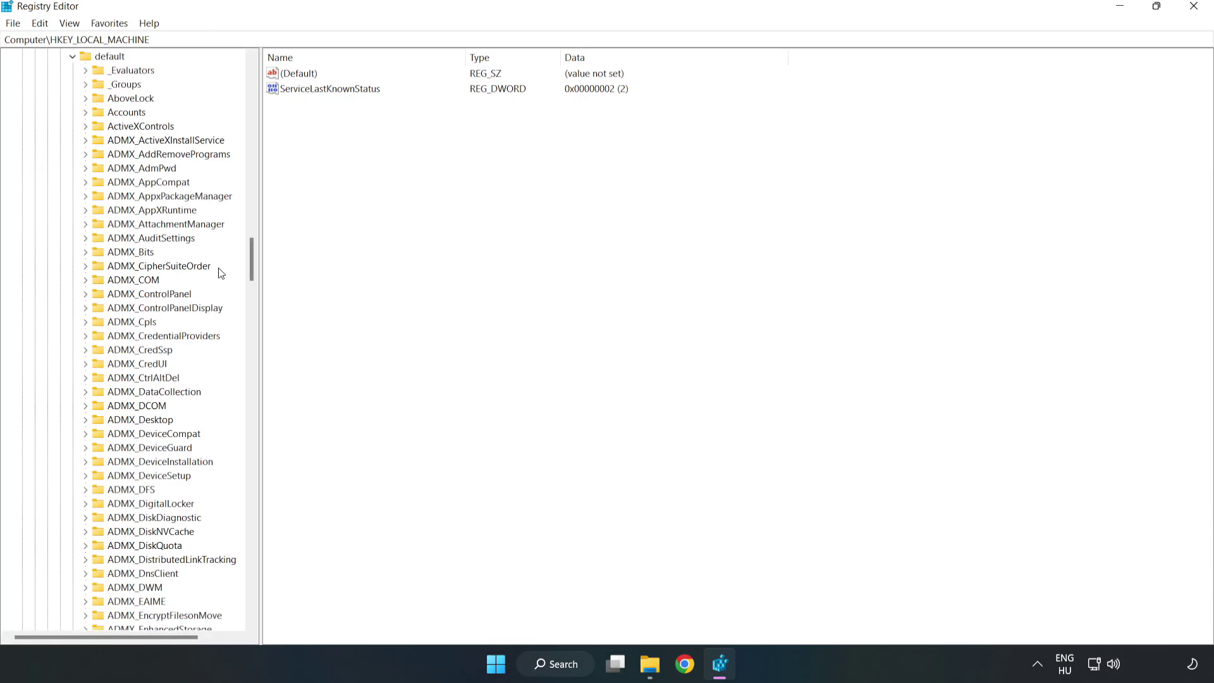
left_click_drag(252, 260, 247, 407)
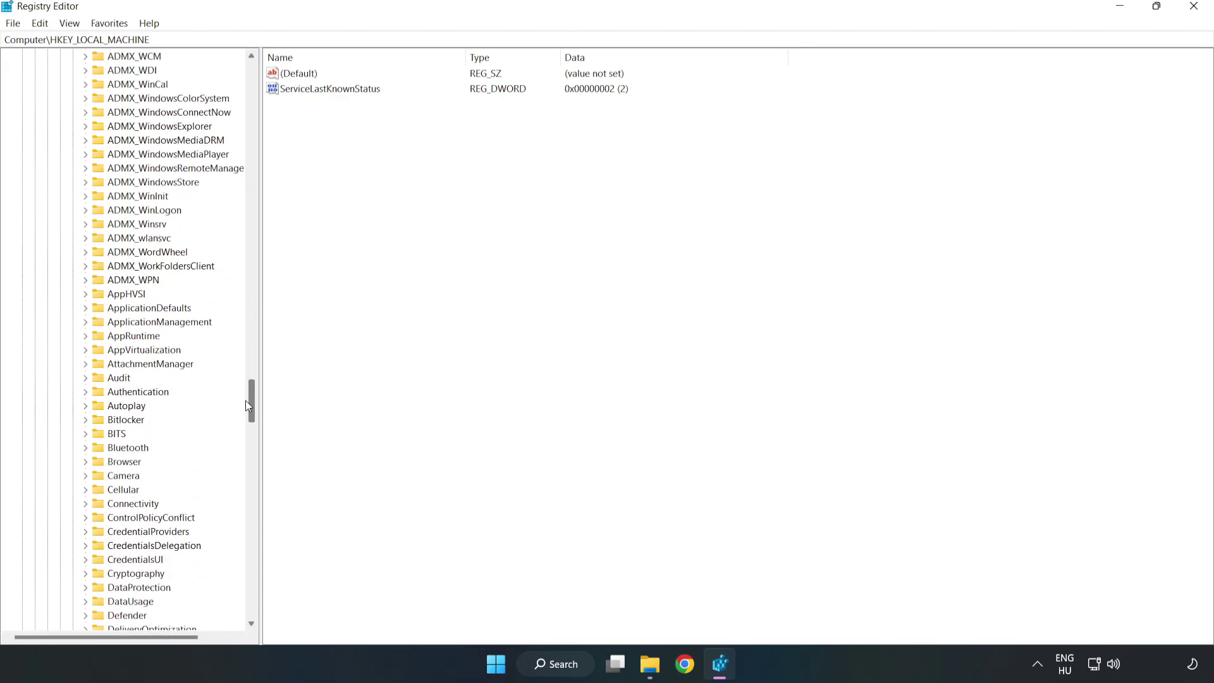
left_click(88, 322)
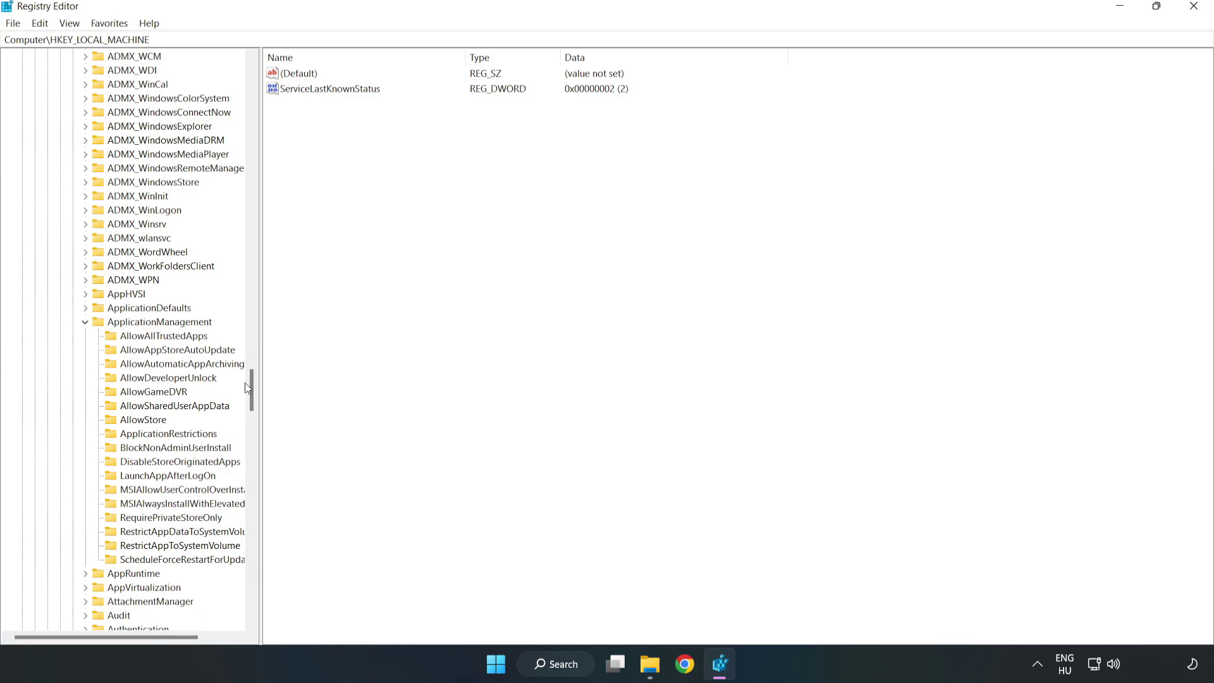
left_click(142, 393)
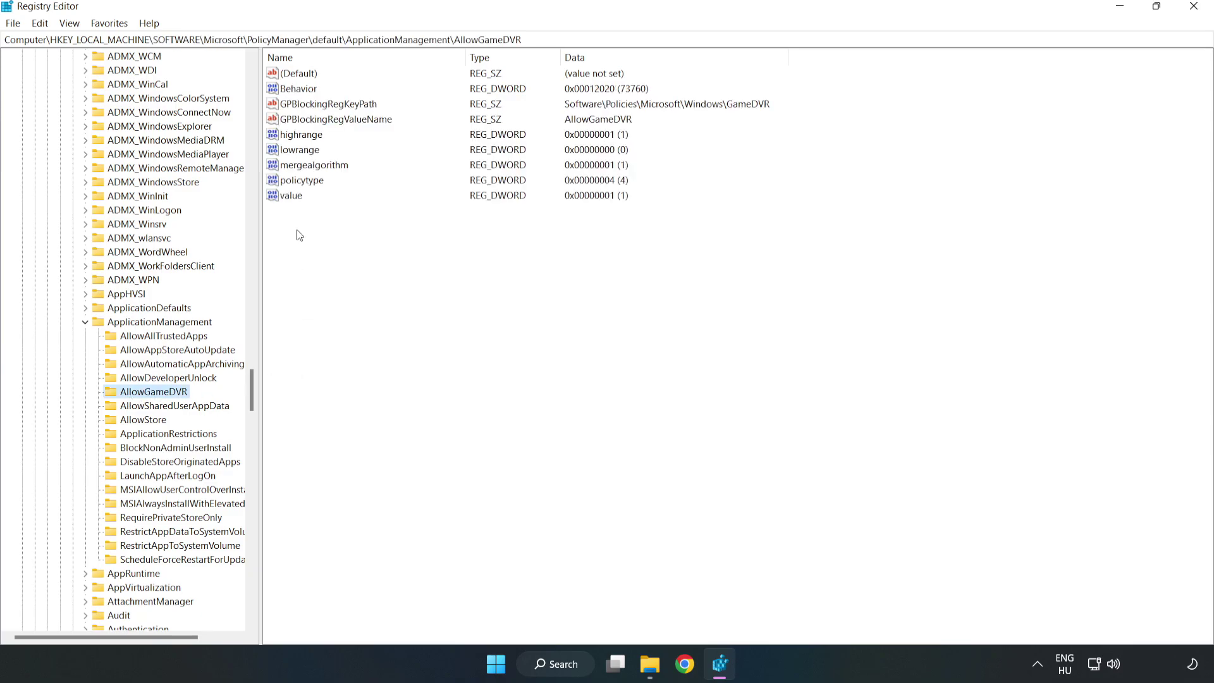
Set AllowGameDVR's 'value' entry from 1 to 0 and close Registry Editor.
left_click(282, 199)
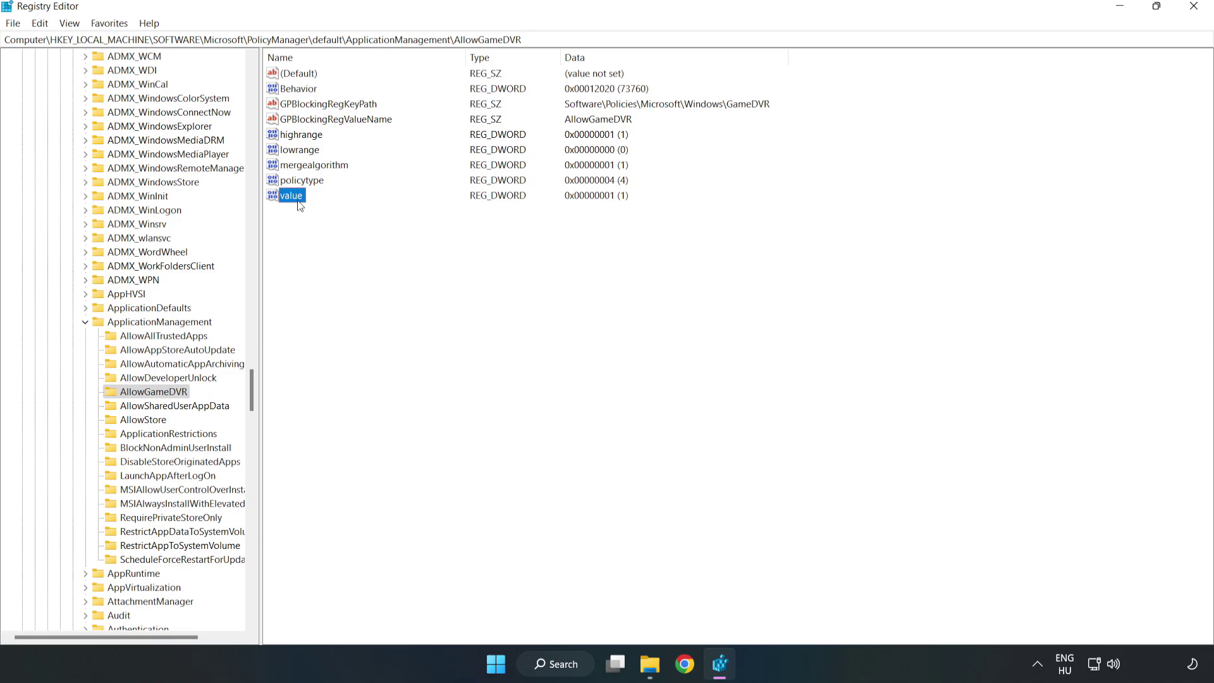
right_click(298, 202)
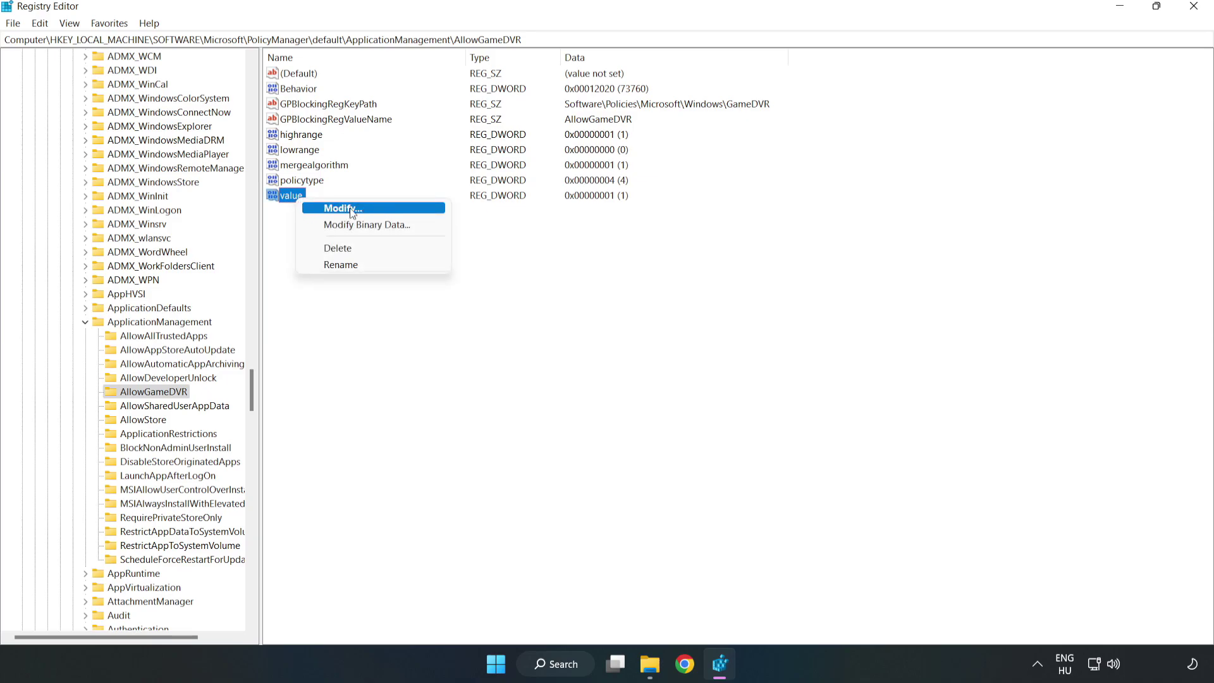
left_click(349, 213)
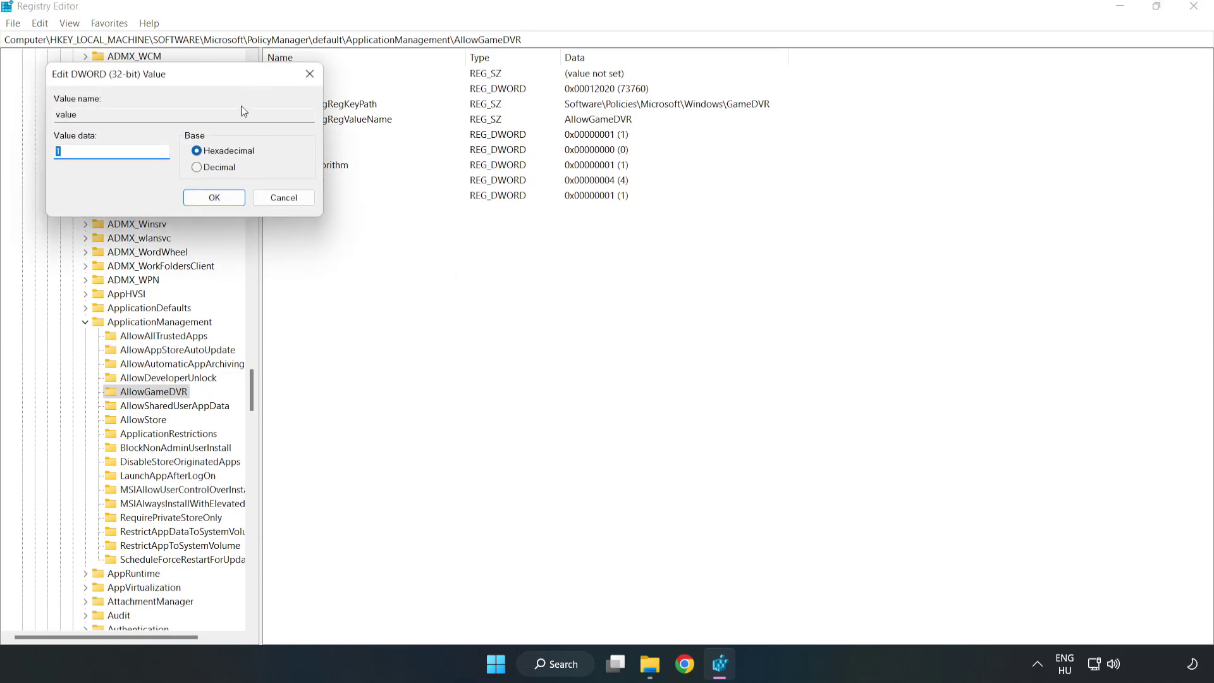
left_click_drag(218, 76, 618, 251)
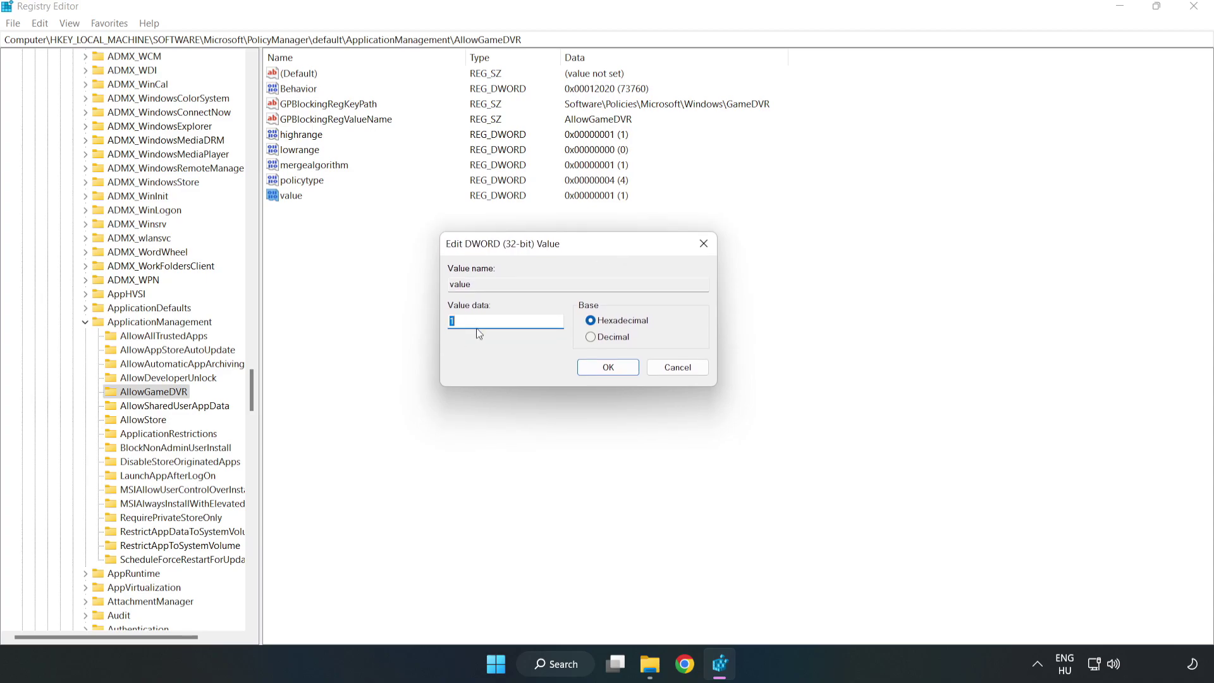
key("BackSpace")
type("0")
left_click(609, 367)
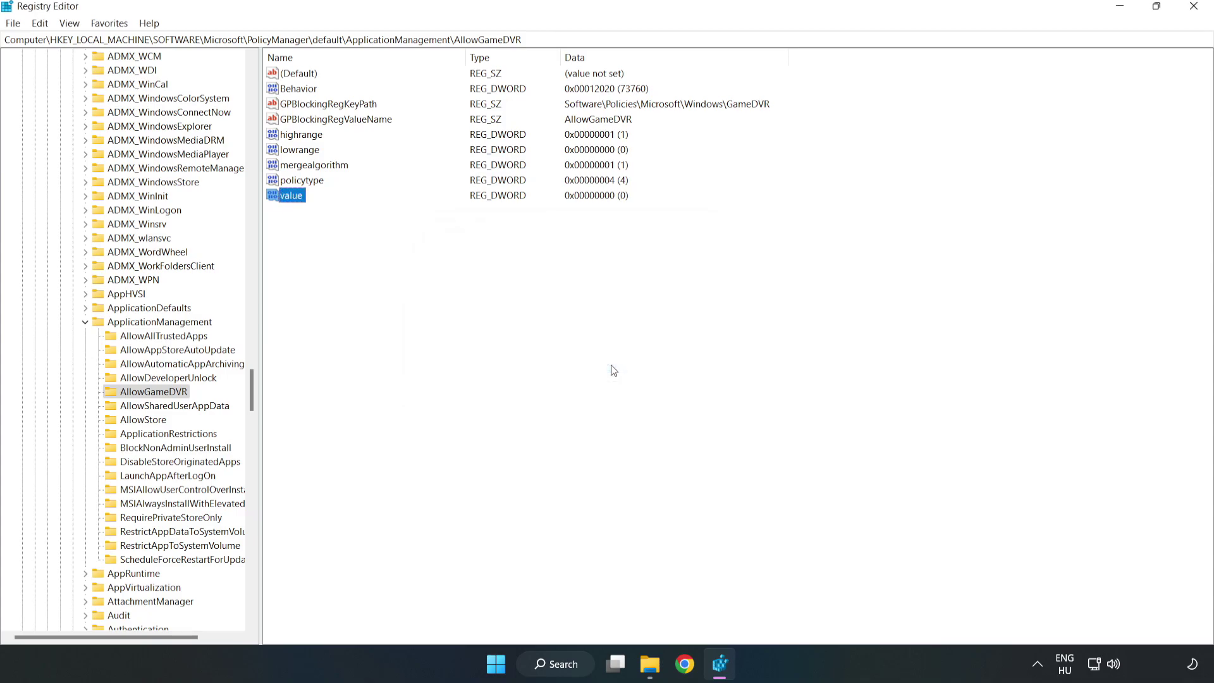
left_click(1195, 7)
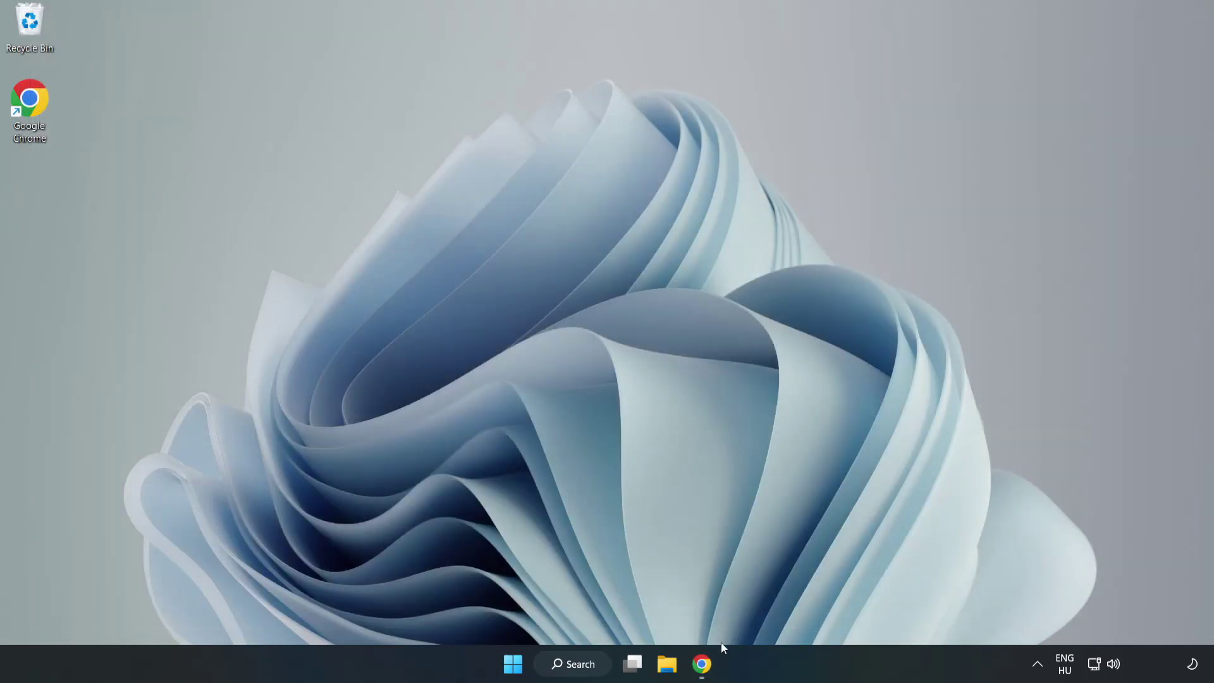
Download dxwebsetup.exe from the DirectX End-User Runtime Web Installer page in Chrome.
left_click(703, 673)
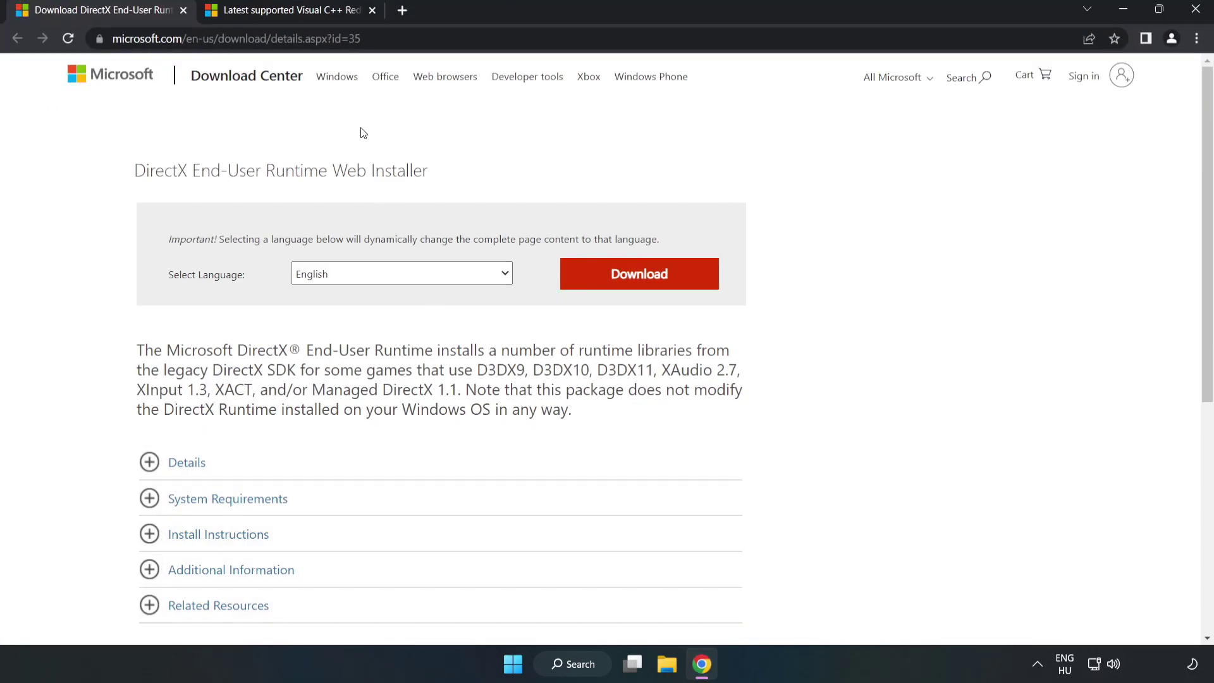
left_click_drag(304, 39, 400, 36)
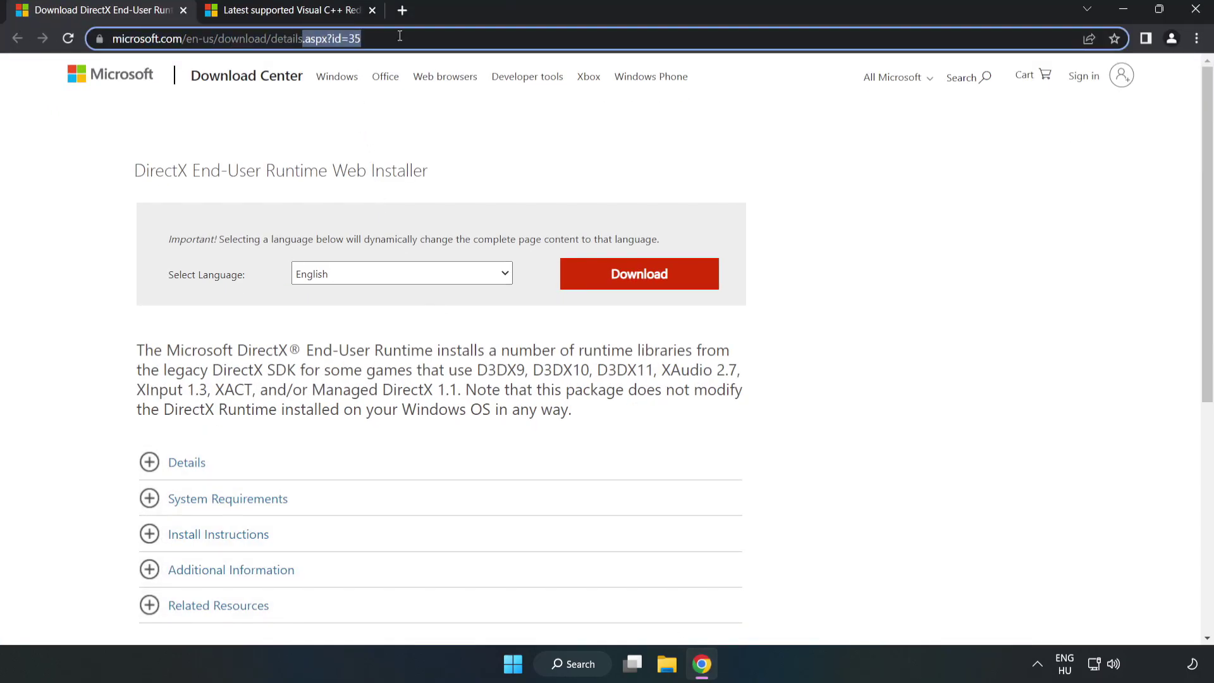
left_click(491, 145)
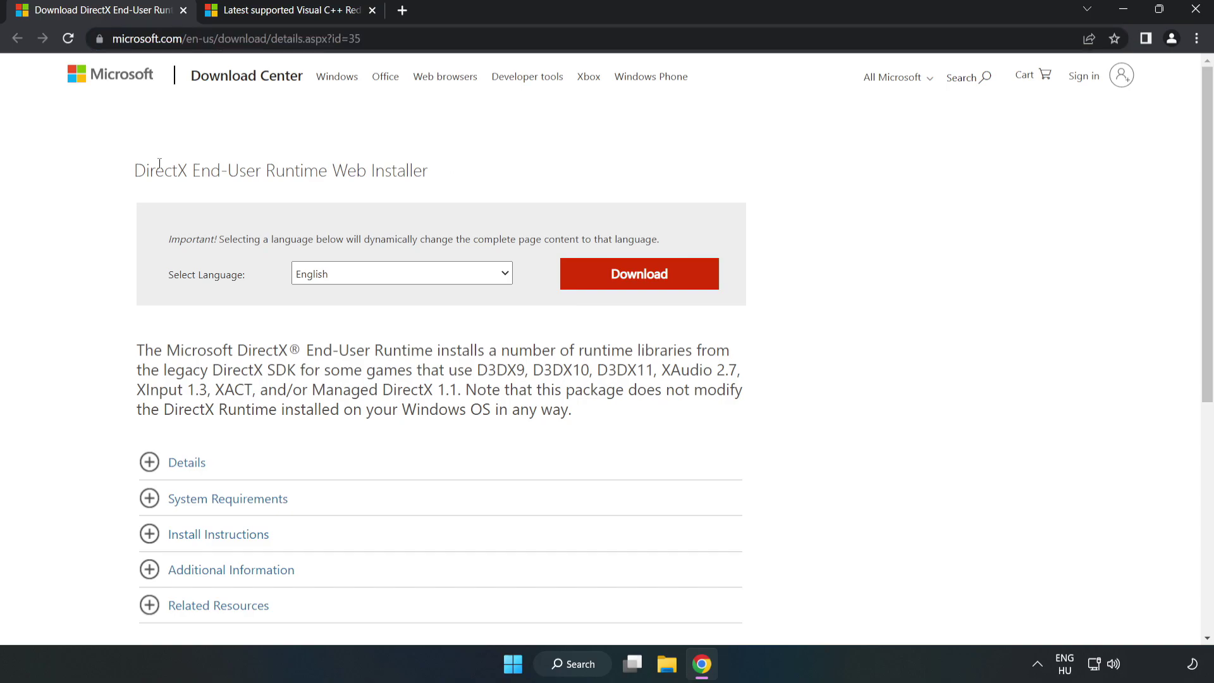
left_click(648, 288)
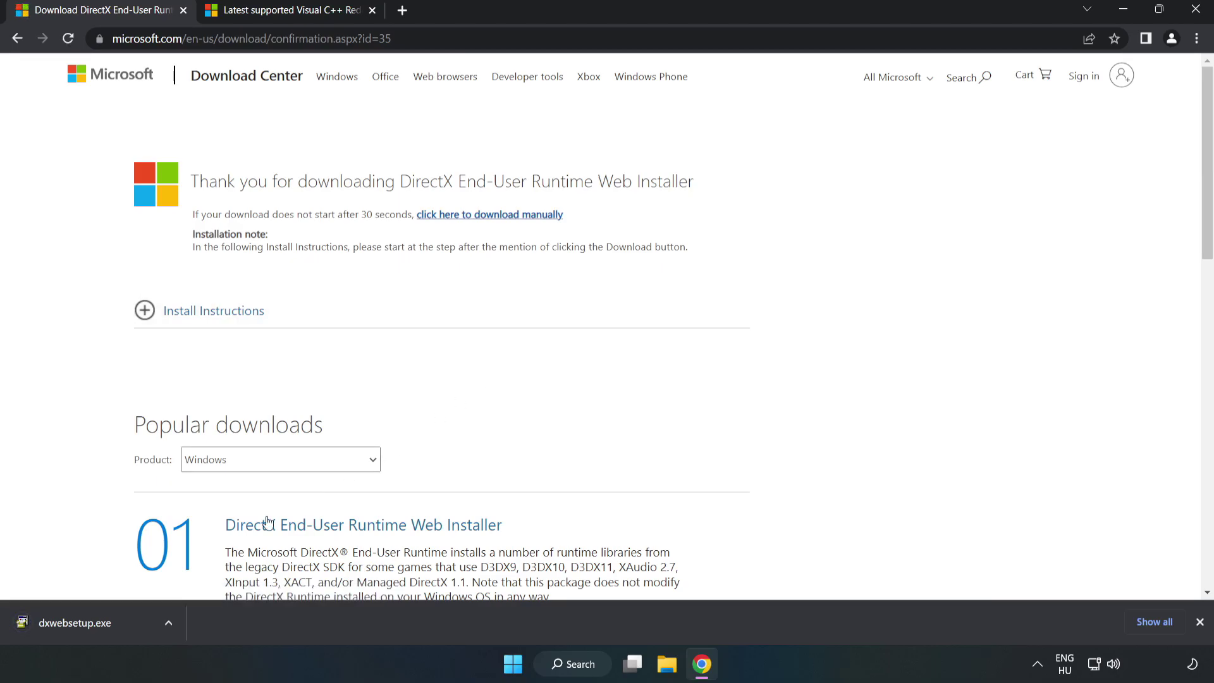
Launch dxwebsetup.exe and accept the DirectX license agreement.
left_click(123, 627)
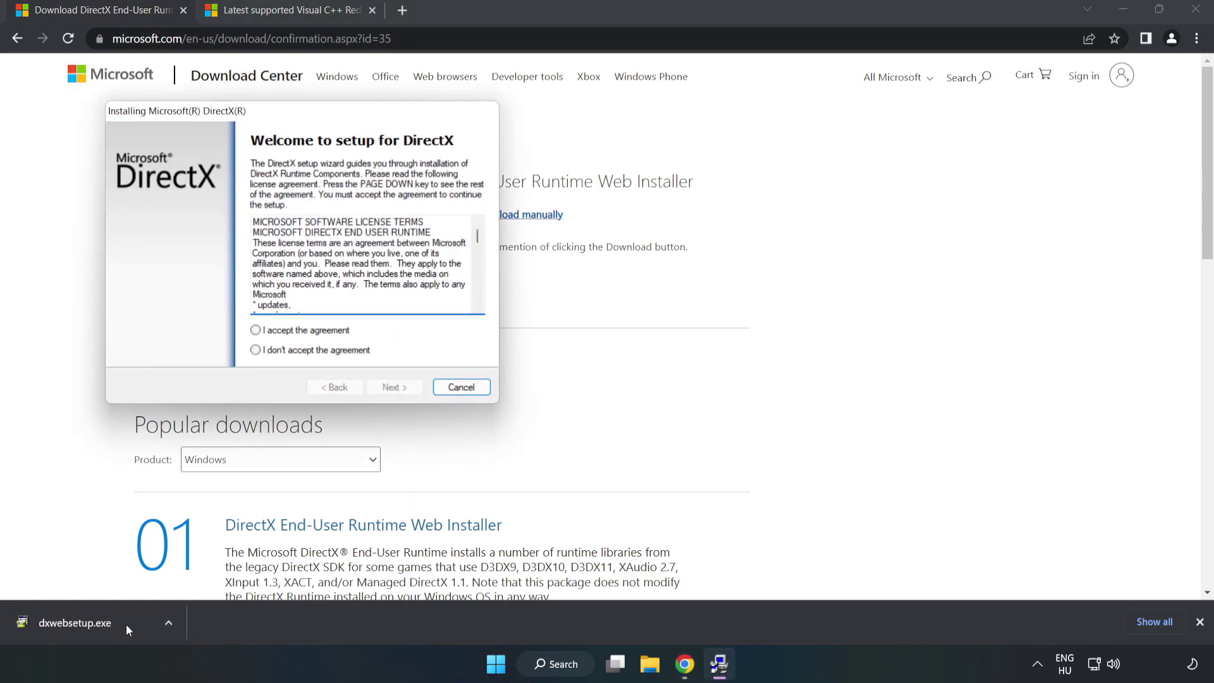
left_click_drag(271, 112, 575, 170)
left_click_drag(782, 302, 782, 370)
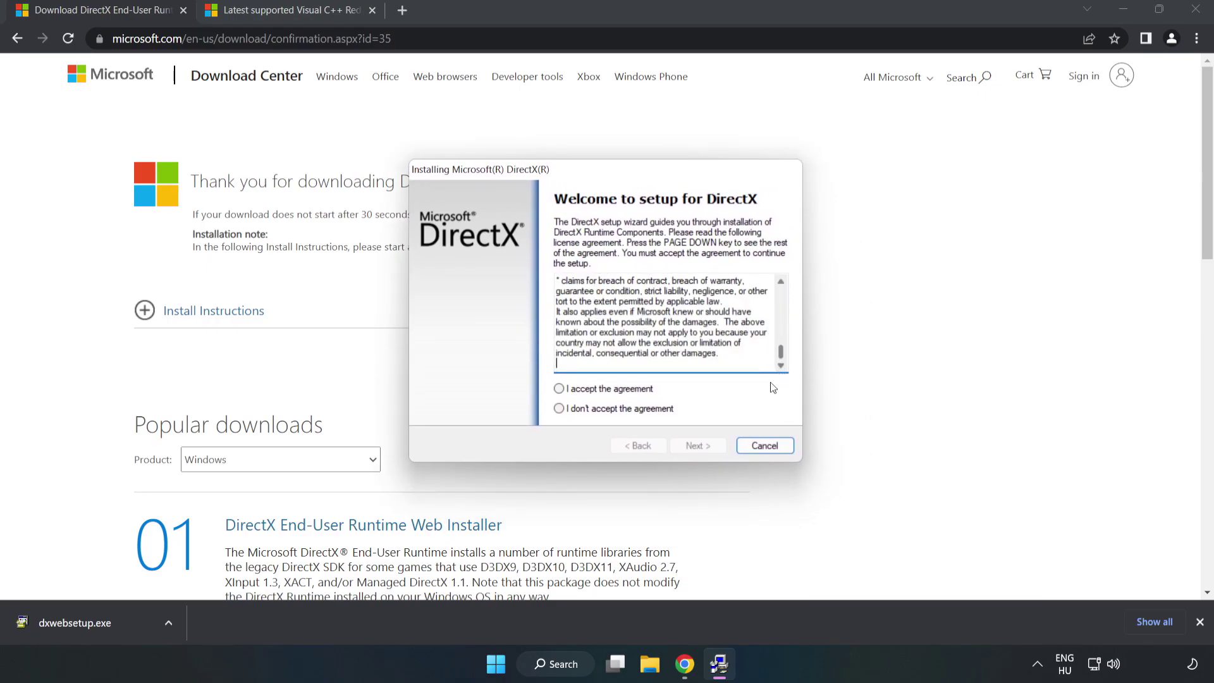
left_click(559, 388)
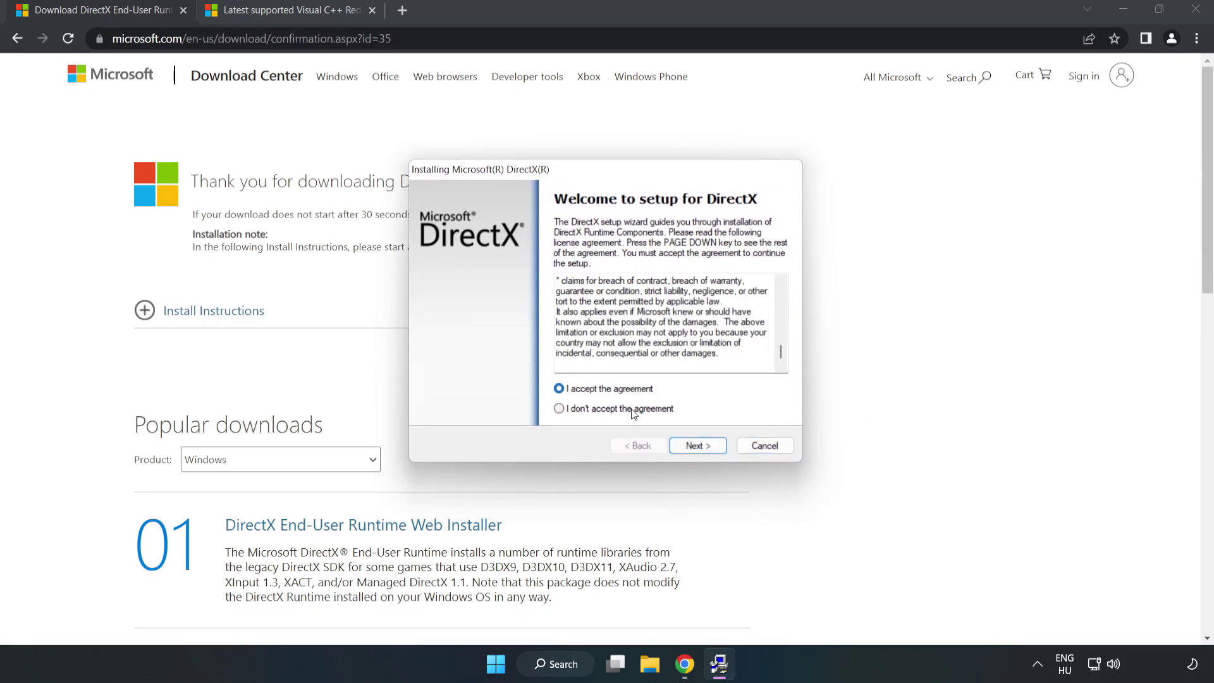
left_click(698, 446)
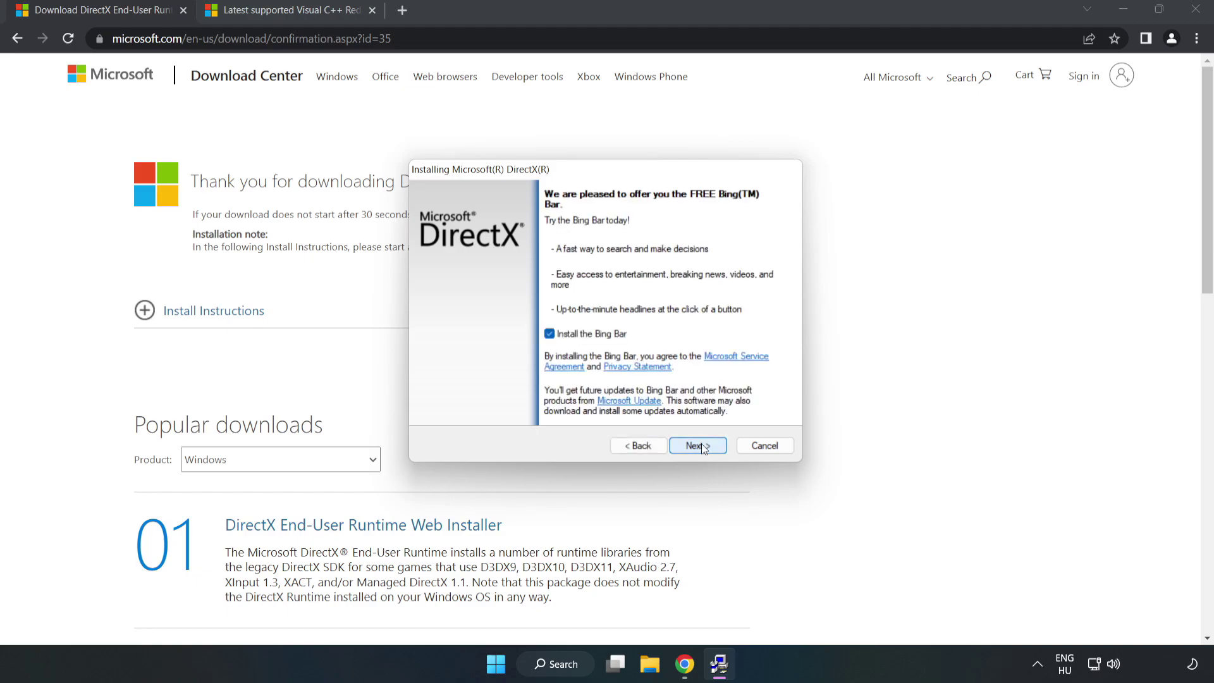
Skip the Bing Bar, run the DirectX setup, and finish it.
left_click(549, 335)
left_click(698, 446)
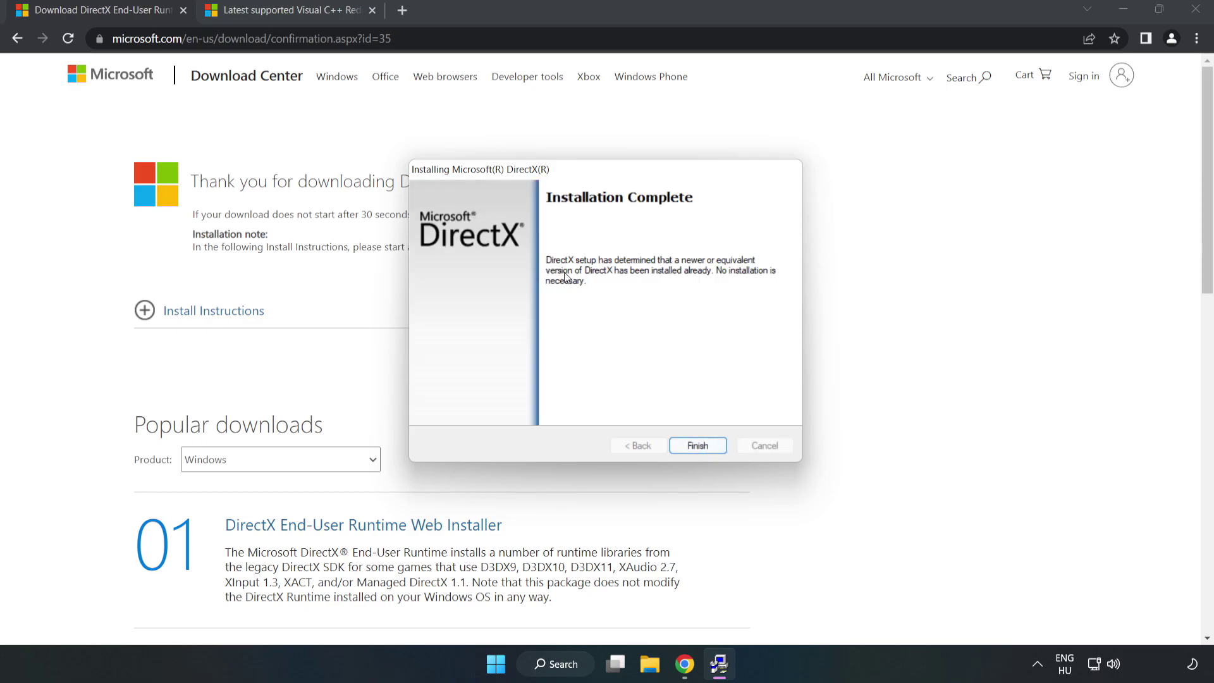
left_click(698, 446)
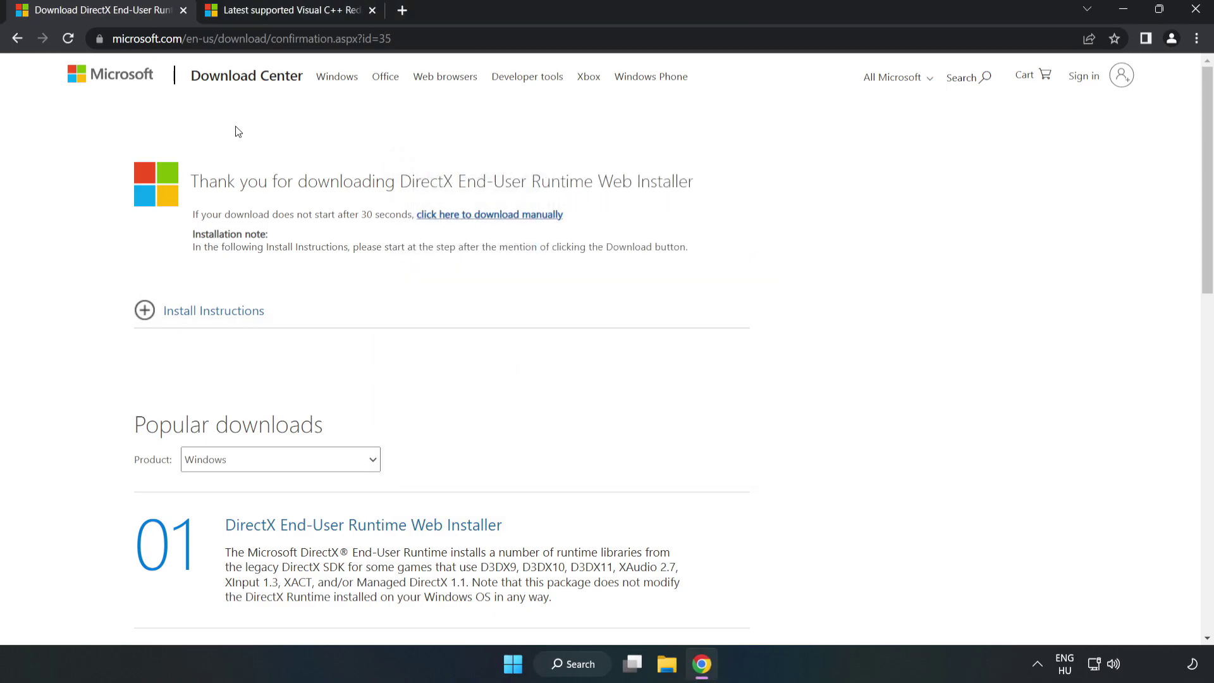
Close the DirectX tab and scroll to the Visual C++ Redistributable download table.
left_click(183, 11)
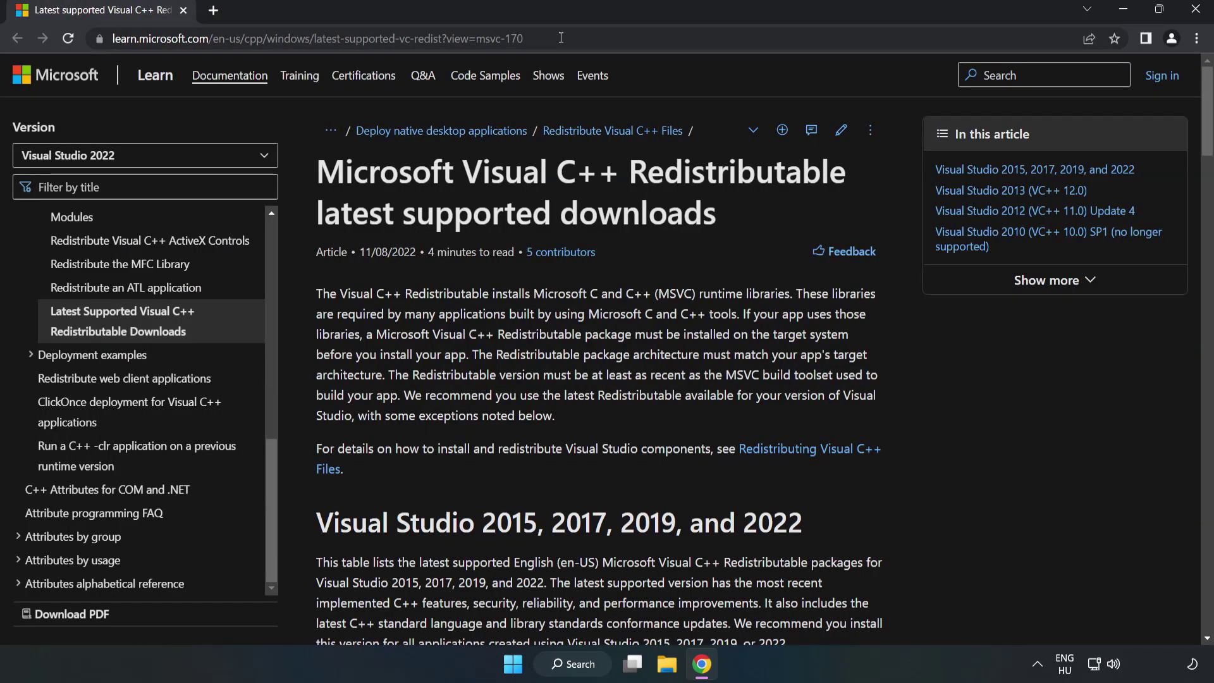
left_click(276, 38)
key("End")
left_click(626, 206)
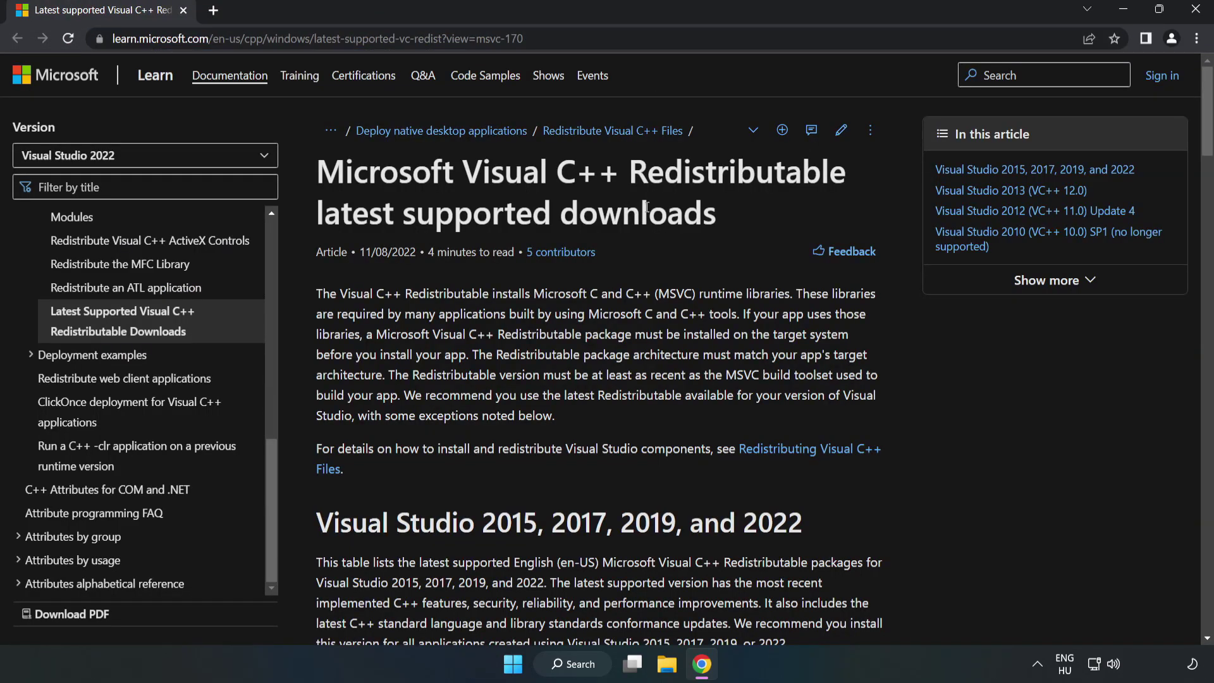
left_click_drag(1208, 142, 1208, 164)
scroll(1208, 164, "down", 4)
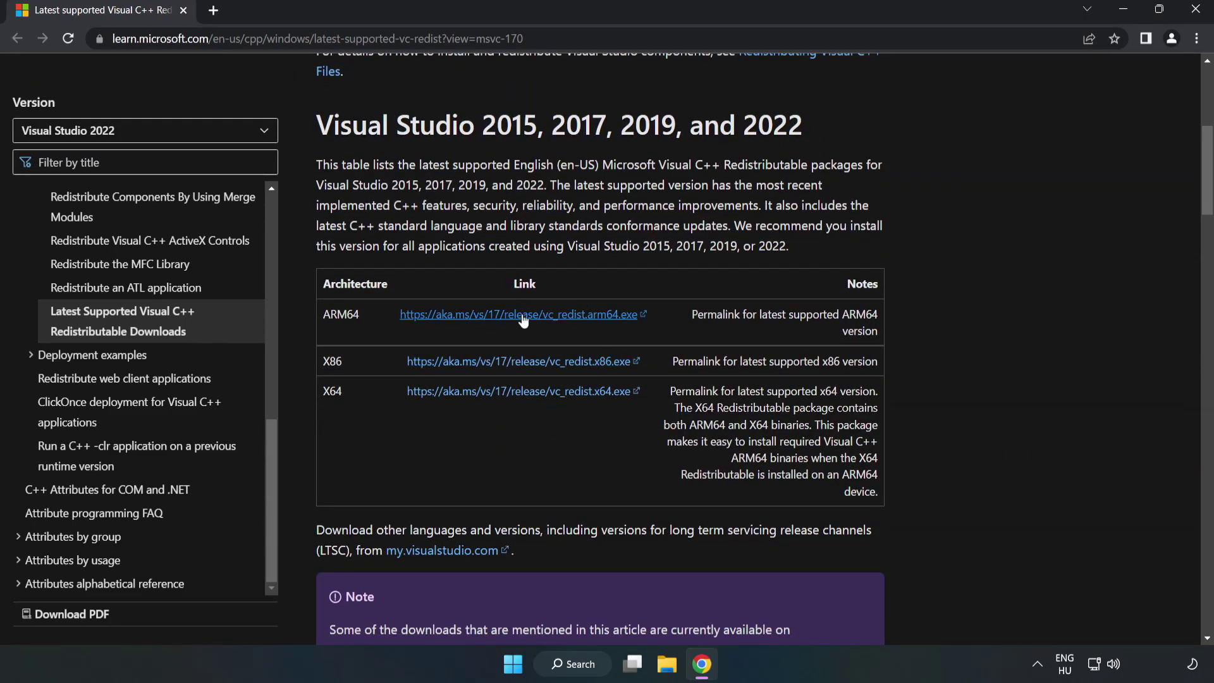
Download the ARM64, x64 and x86 redistributables, allowing multiple downloads, and open VC_redist.arm64.exe.
left_click(521, 315)
left_click(534, 362)
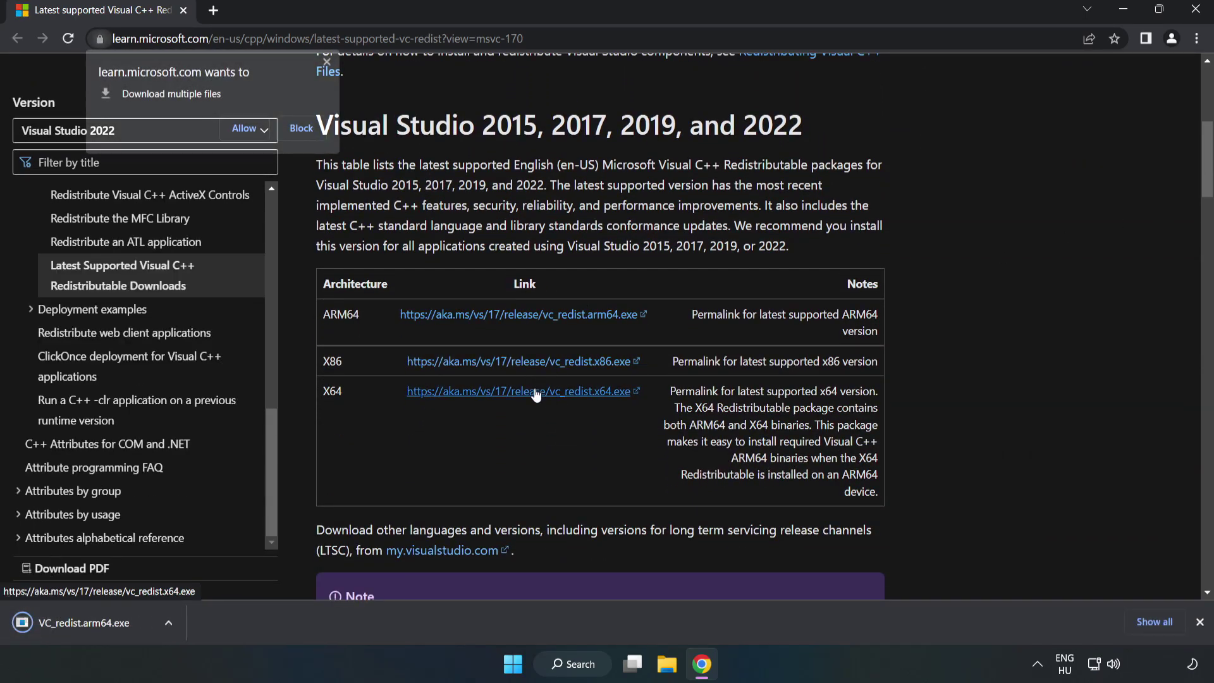
left_click(246, 127)
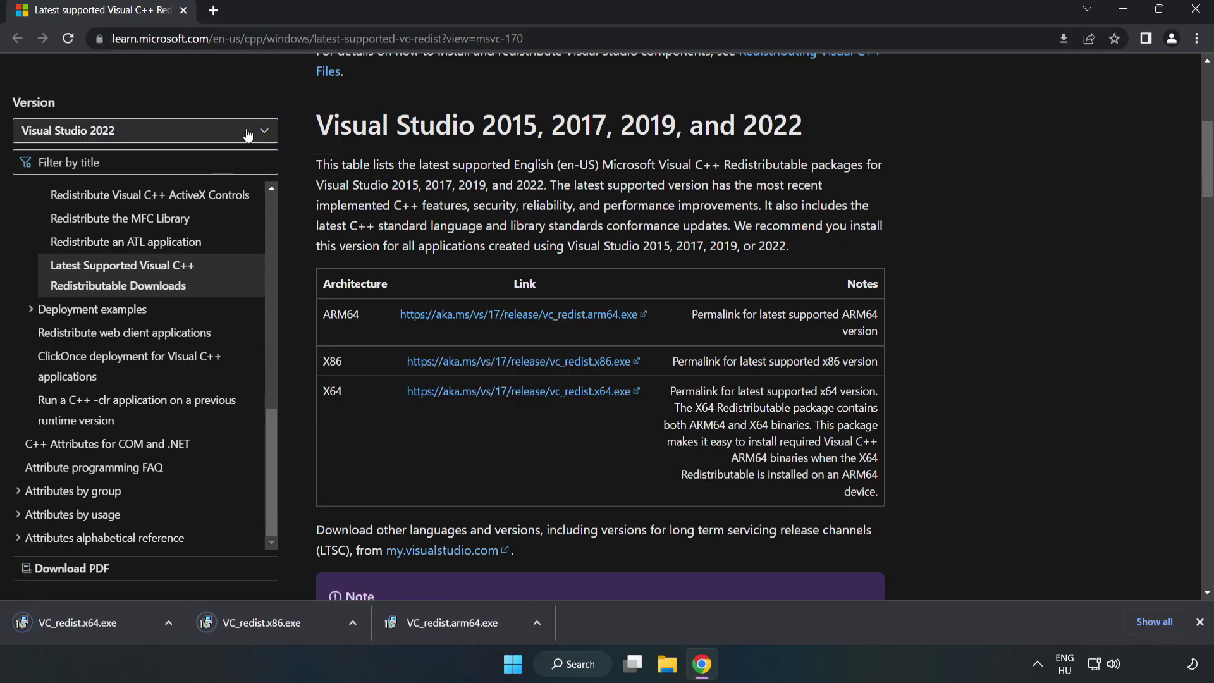
left_click(464, 628)
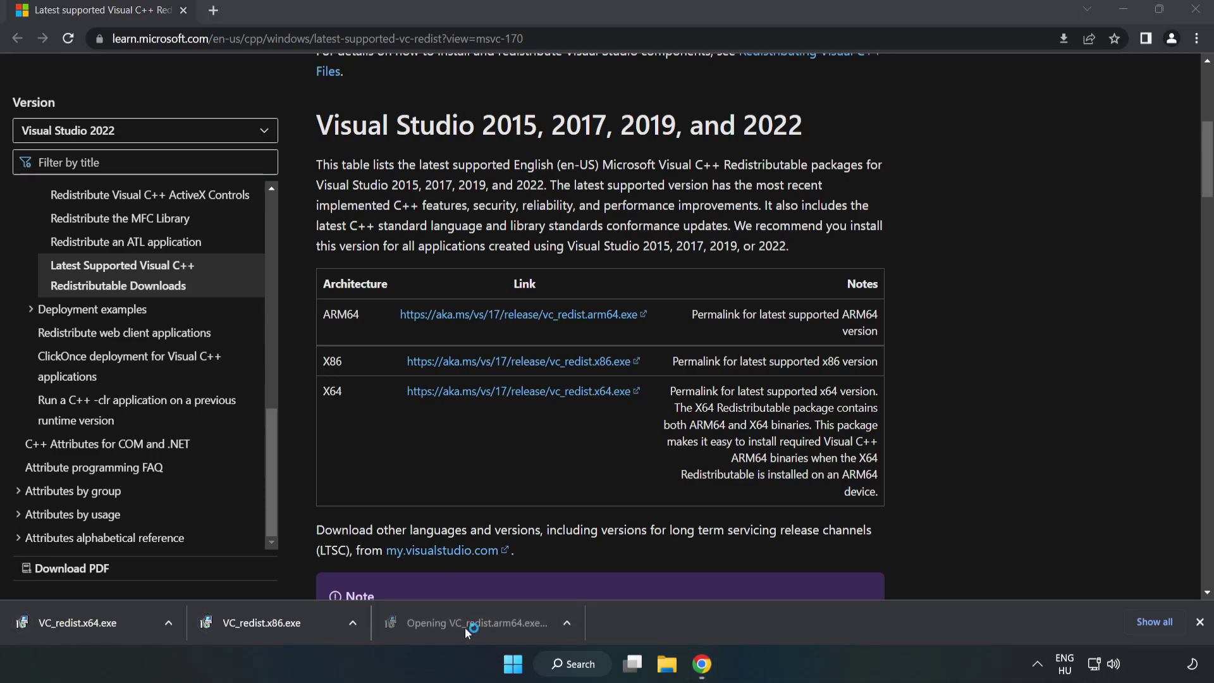
Agree to the license and attempt the ARM64 install, closing it after it fails.
left_click_drag(777, 313, 778, 372)
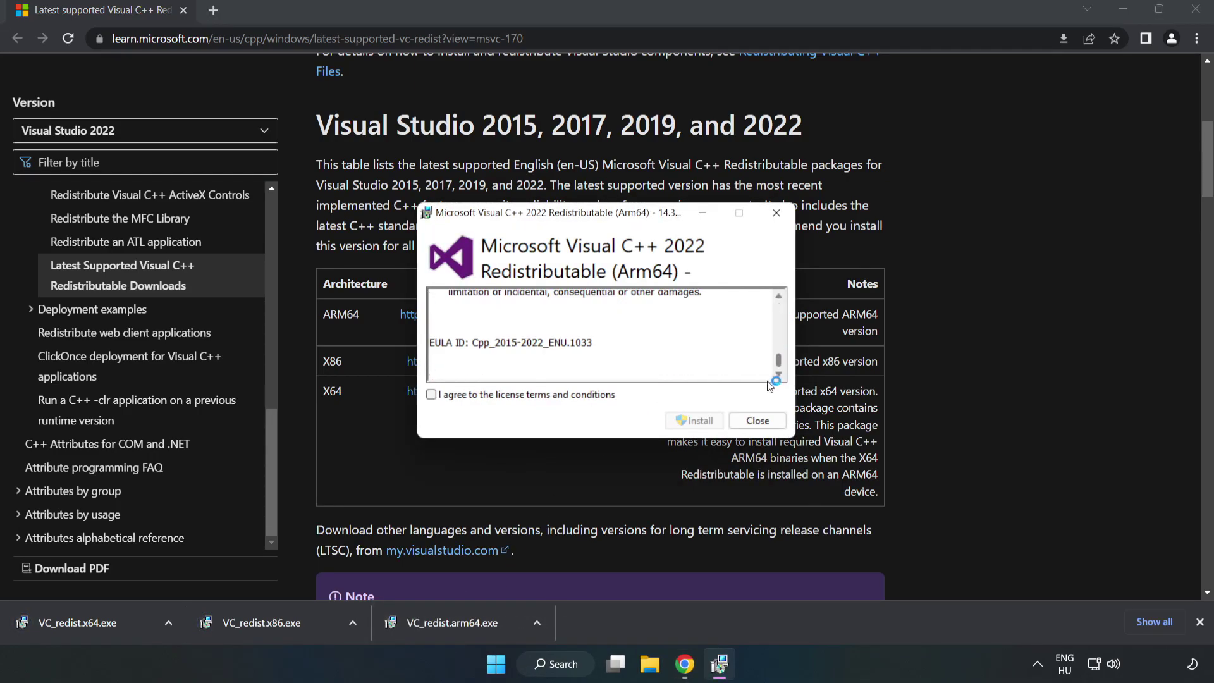
left_click(535, 395)
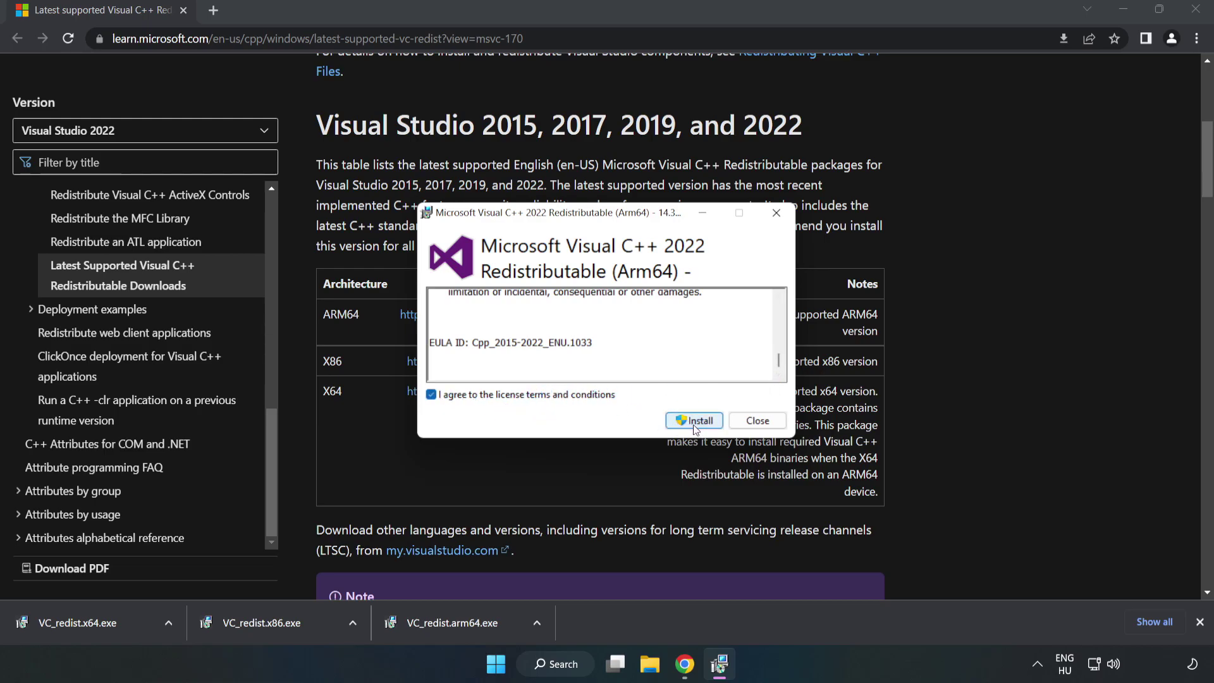
left_click(694, 421)
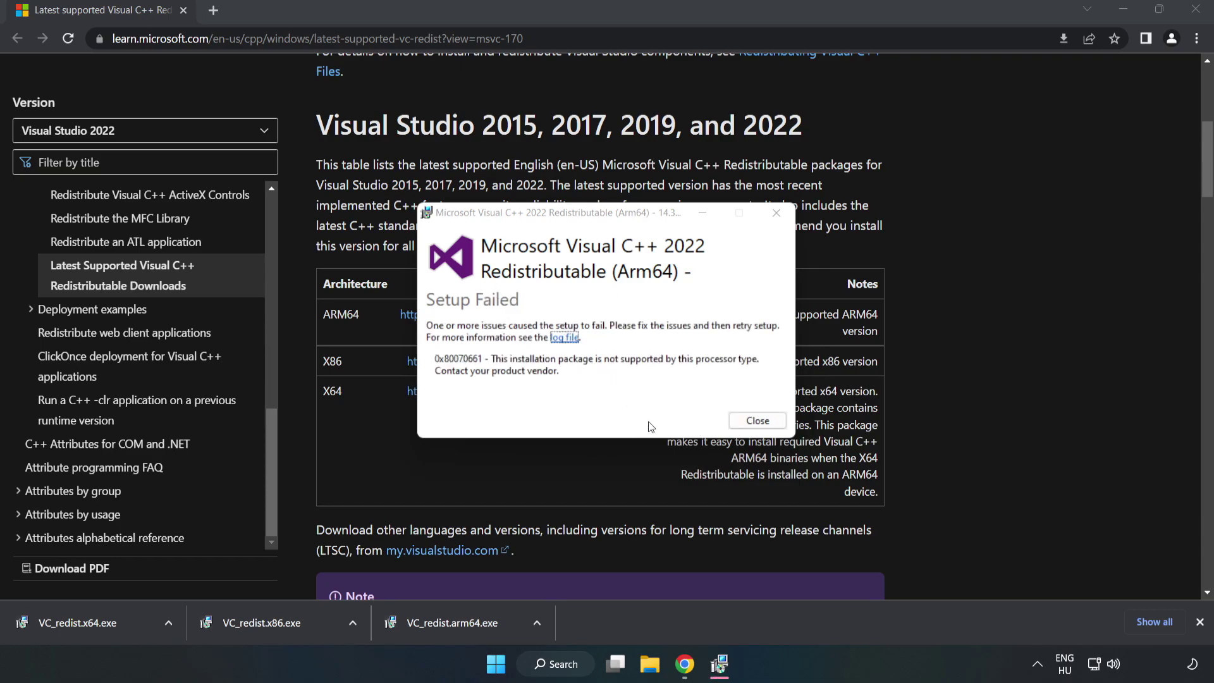
left_click(758, 421)
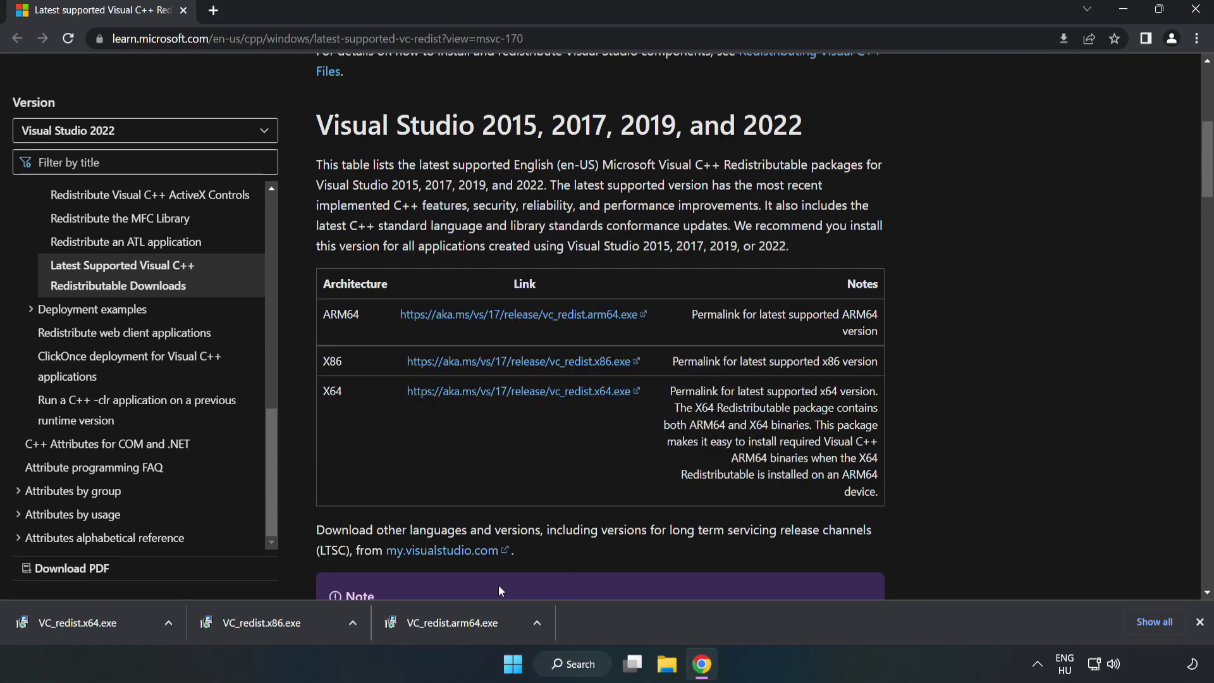
Install VC_redist.x86.exe and VC_redist.x64.exe, closing each setup without restarting.
left_click(289, 622)
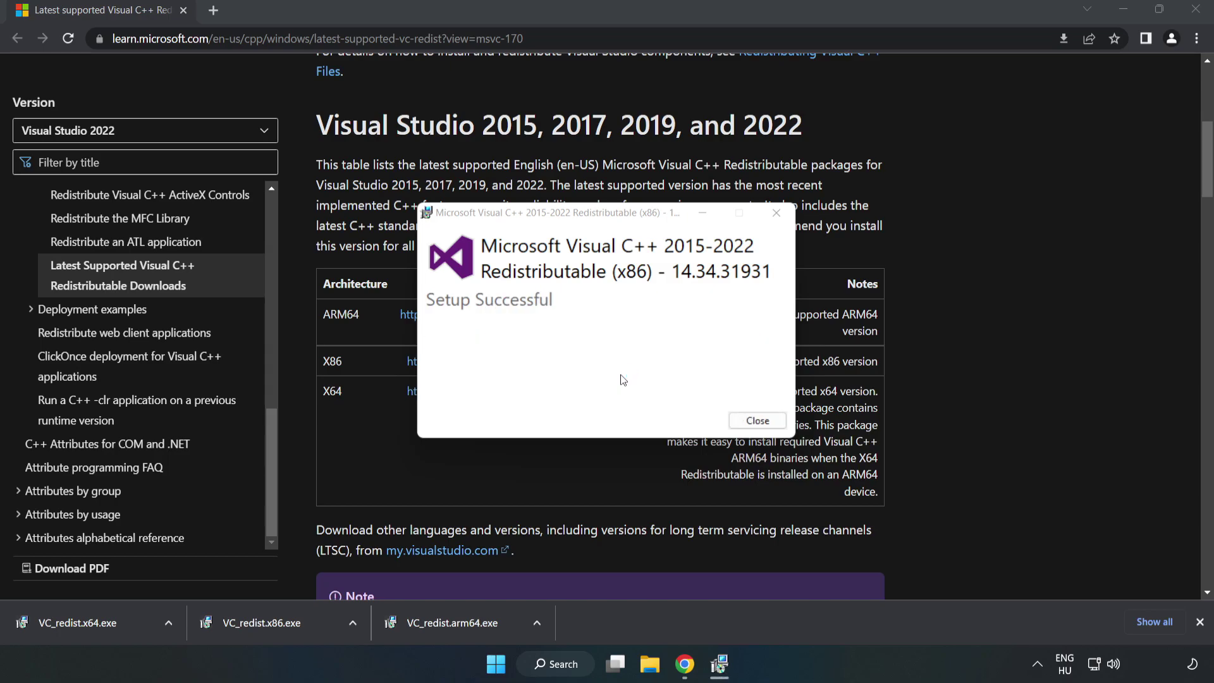
left_click(757, 420)
left_click(66, 620)
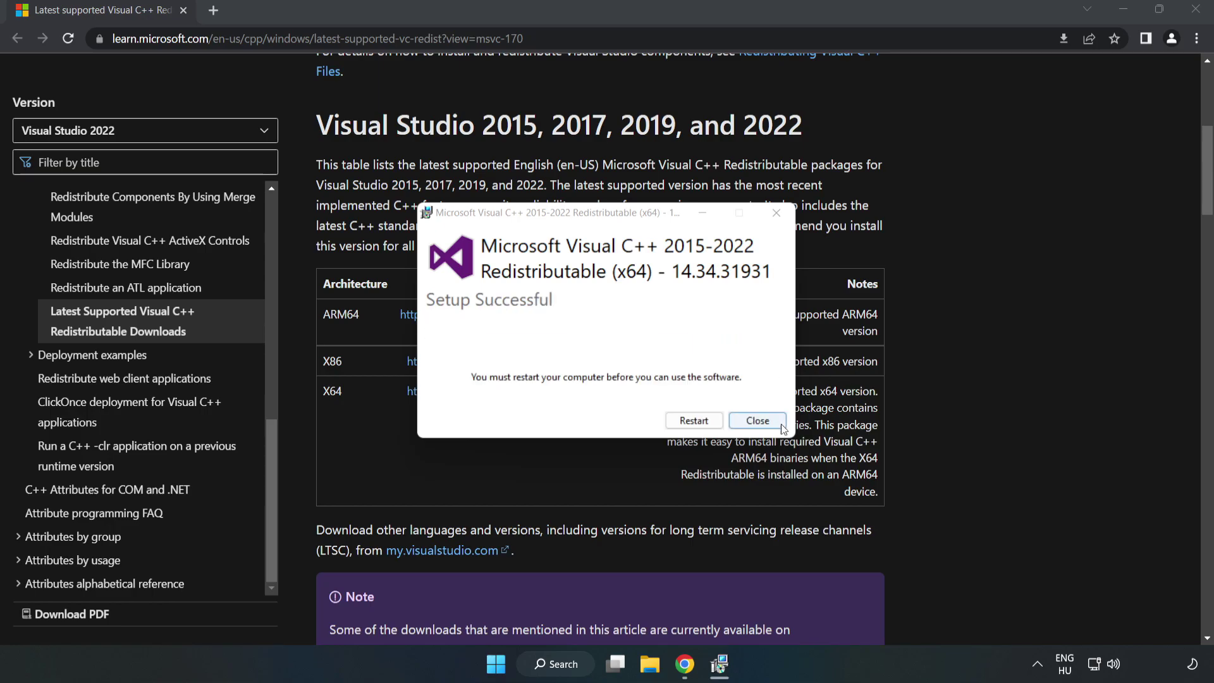
left_click(758, 421)
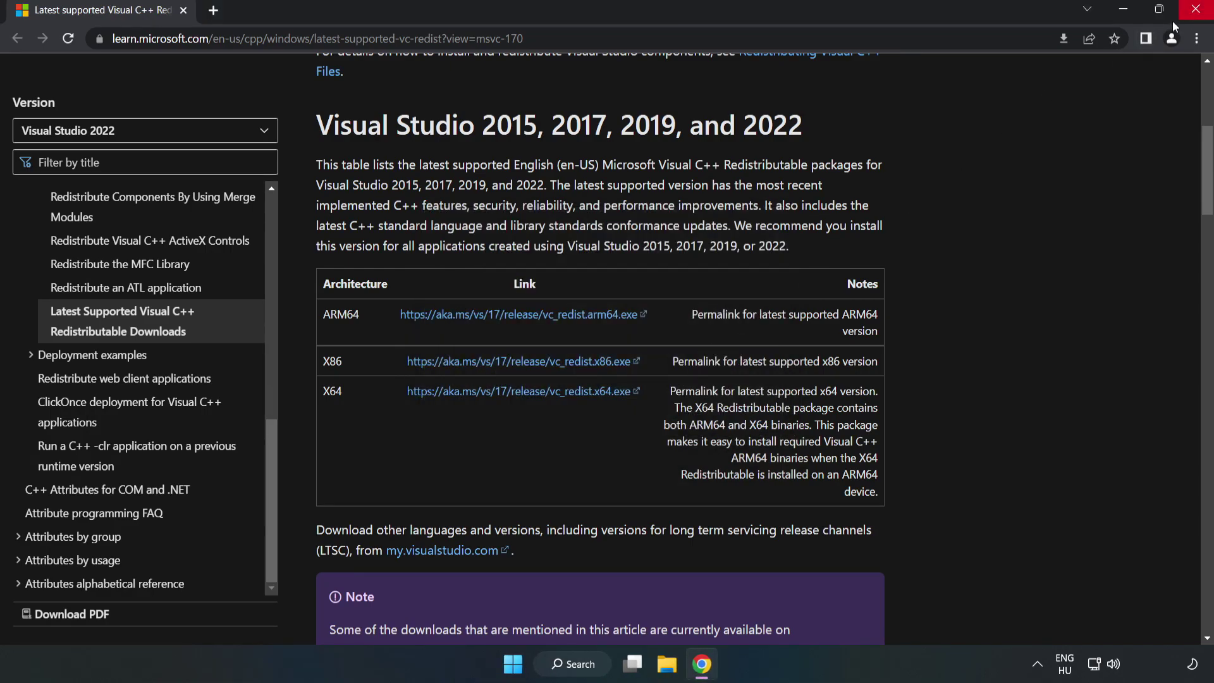
Close Chrome and bring up the Start menu power options showing Restart.
left_click(1197, 11)
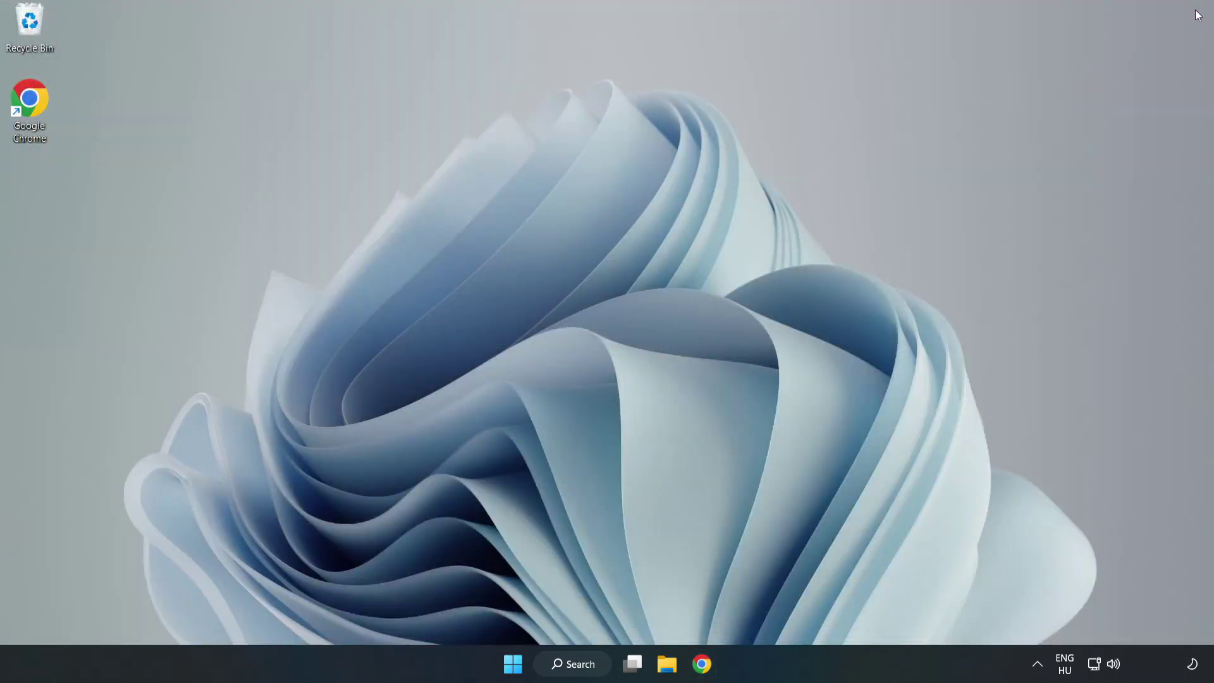
left_click(512, 665)
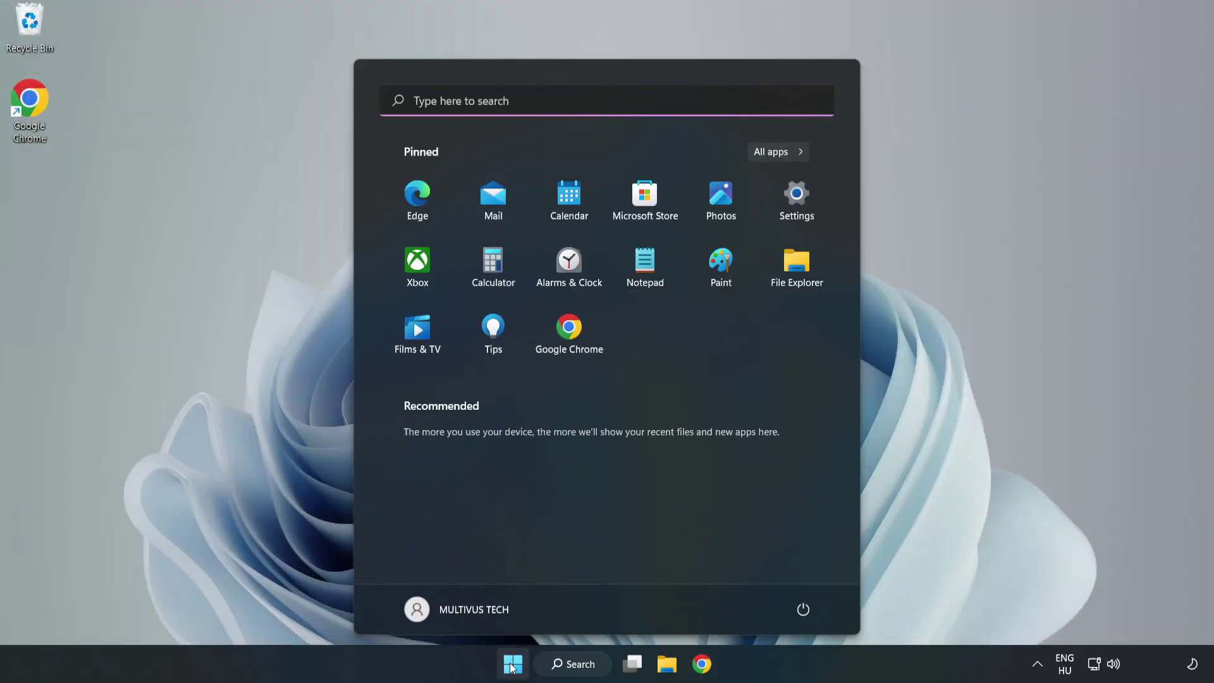
left_click(801, 611)
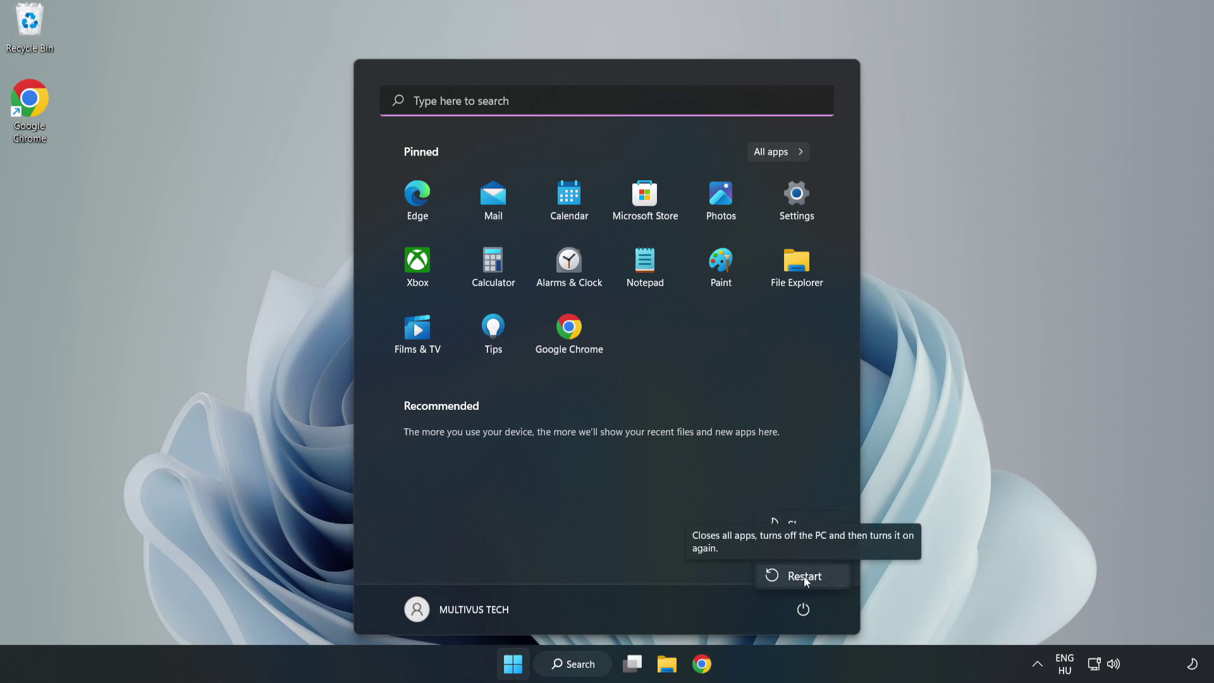